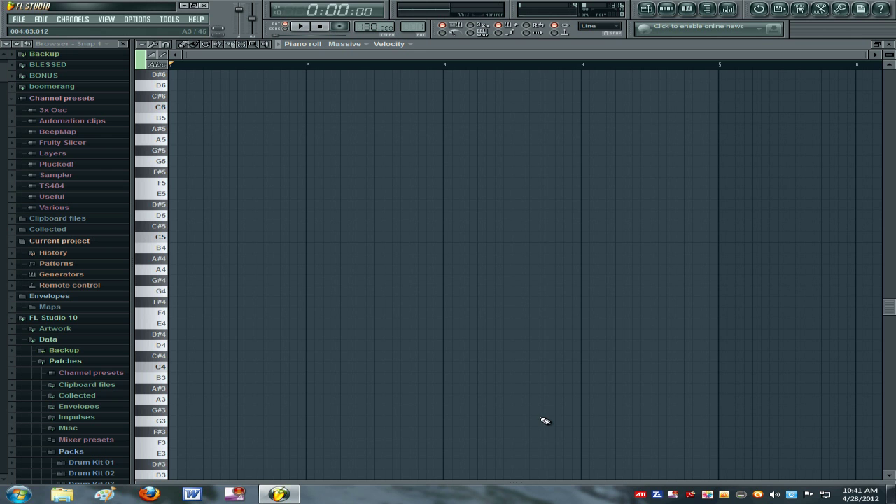
- Create a new project from the File menu, answering No to saving untitled.flp
{"action": "left_click", "coordinate": [19, 19]}
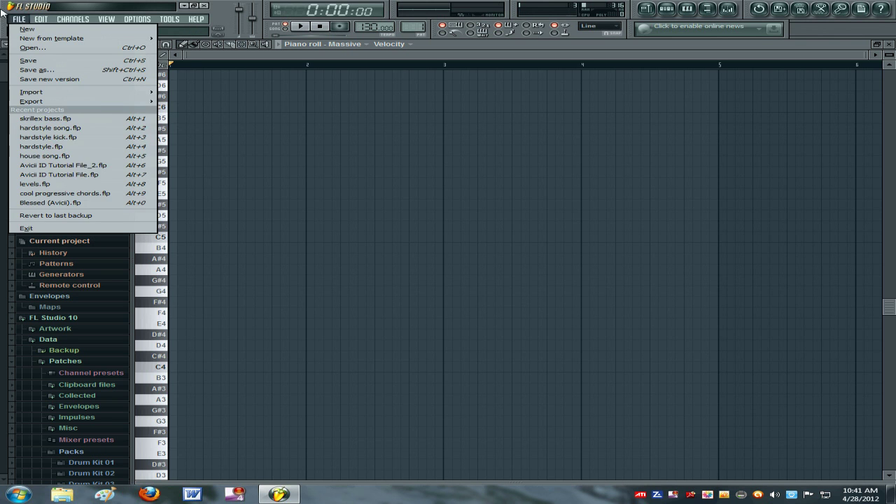
{"action": "left_click", "coordinate": [26, 29]}
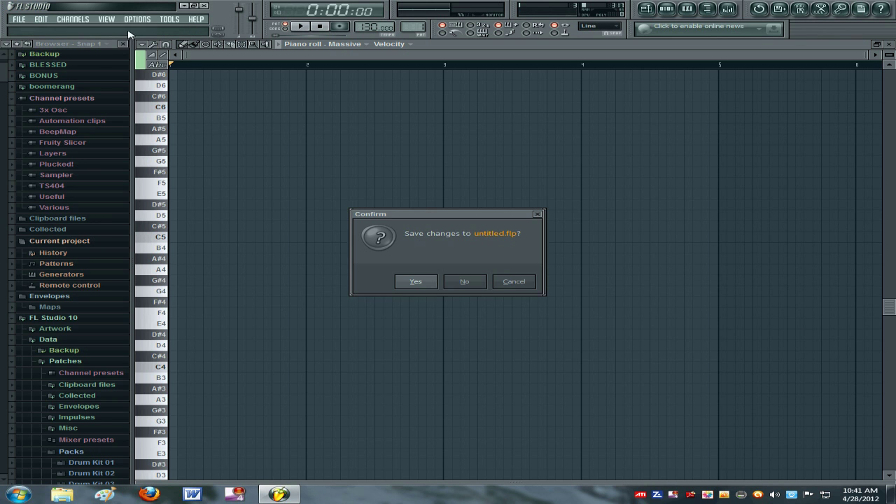
{"action": "left_click", "coordinate": [453, 280]}
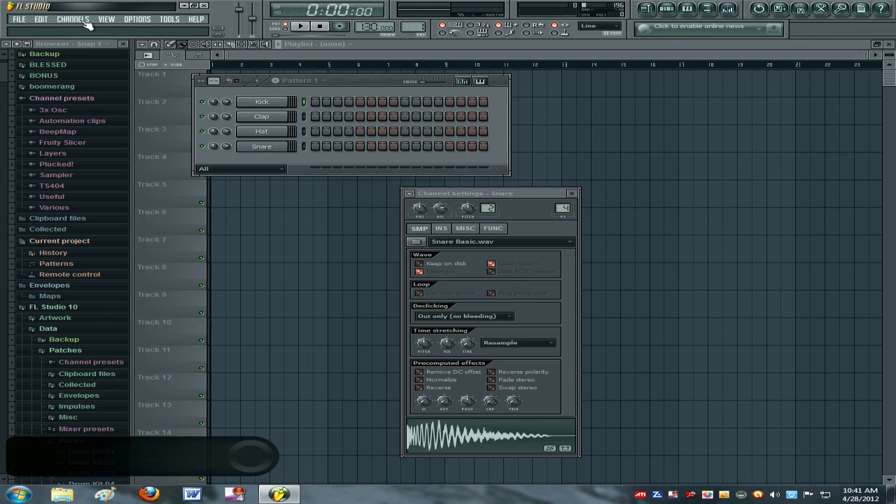
- Add Massive as a new channel and move its plugin window up into view
{"action": "left_click", "coordinate": [73, 19]}
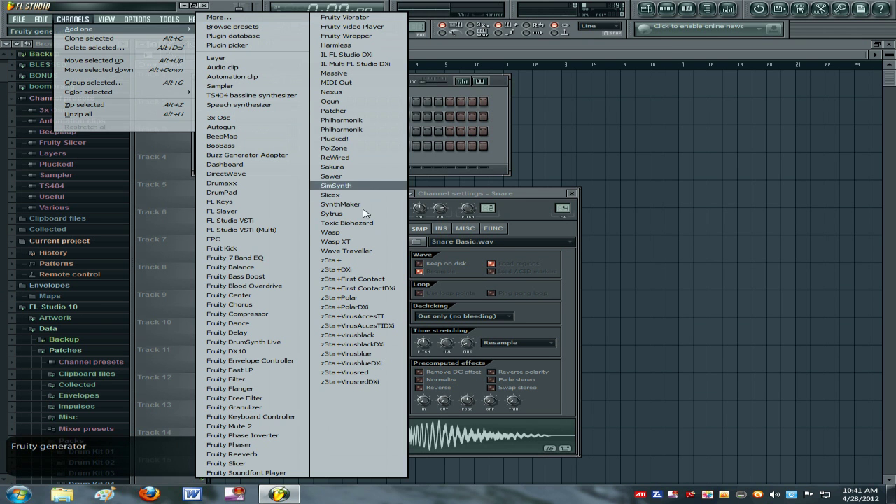
{"action": "left_click", "coordinate": [334, 73]}
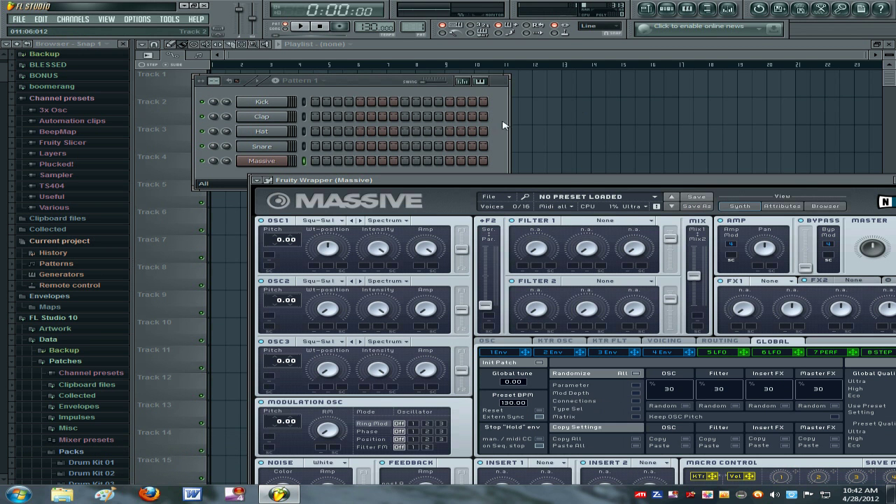
{"action": "left_click_drag", "start_coordinate": [381, 81], "coordinate": [399, 76]}
{"action": "left_click_drag", "start_coordinate": [591, 189], "coordinate": [554, 79]}
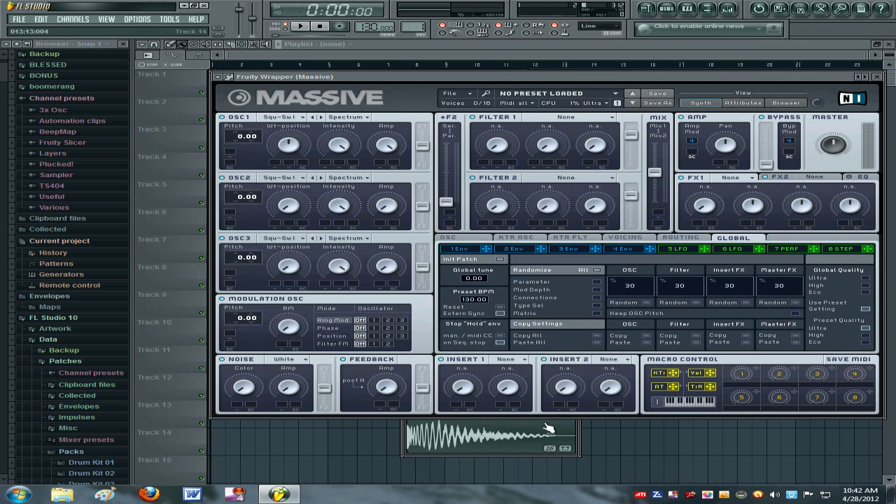
- Close the Snare channel settings window, leaving the Massive window in front
{"action": "left_click", "coordinate": [531, 445]}
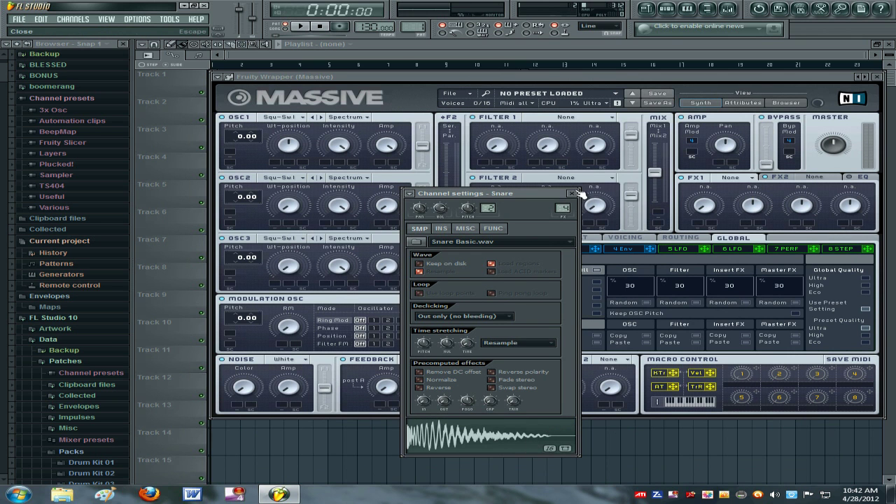
{"action": "left_click", "coordinate": [572, 194]}
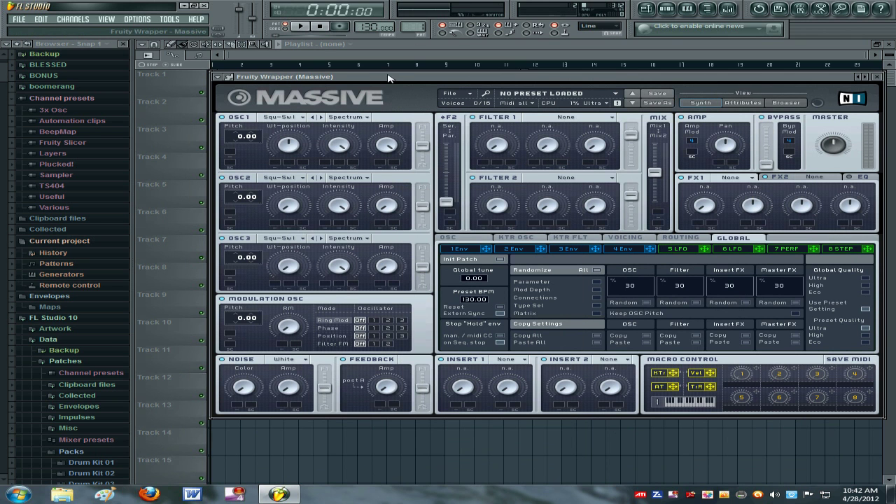
{"action": "mouse_move", "coordinate": [380, 79]}
{"action": "left_mouse_down"}
{"action": "mouse_move", "coordinate": [391, 75]}
{"action": "mouse_move", "coordinate": [380, 77]}
{"action": "left_mouse_up"}
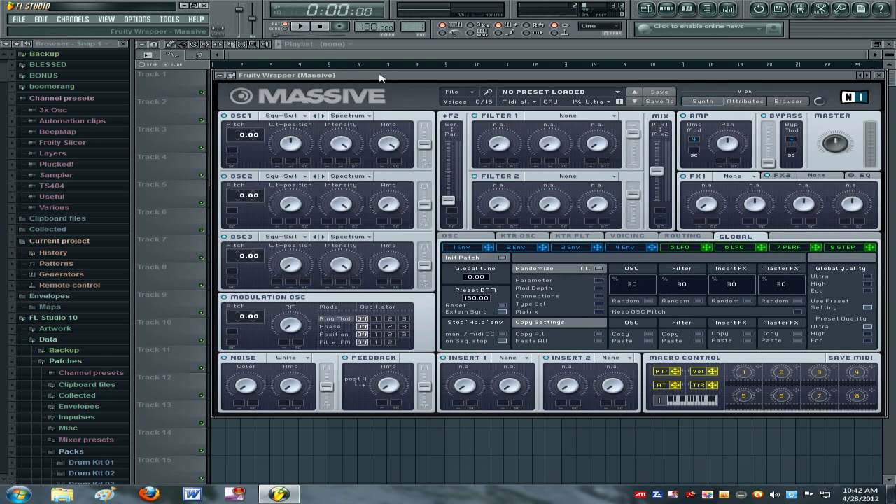
{"action": "left_click", "coordinate": [218, 76]}
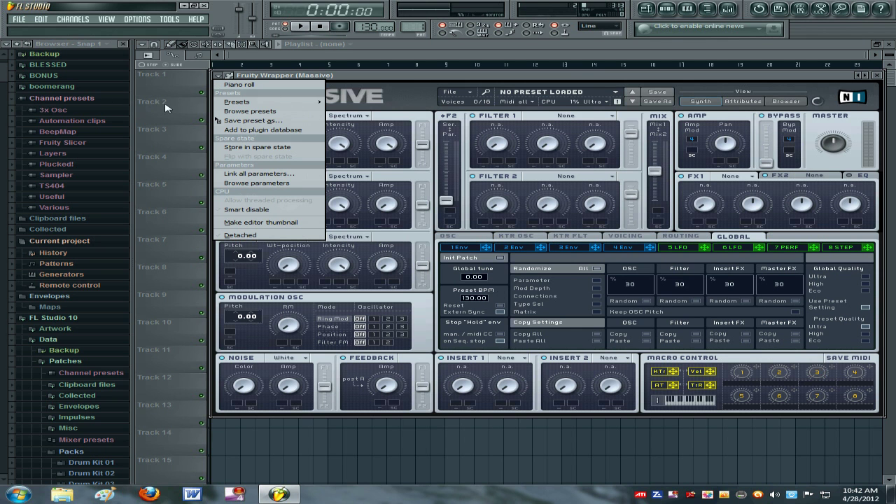
{"action": "left_click", "coordinate": [572, 77]}
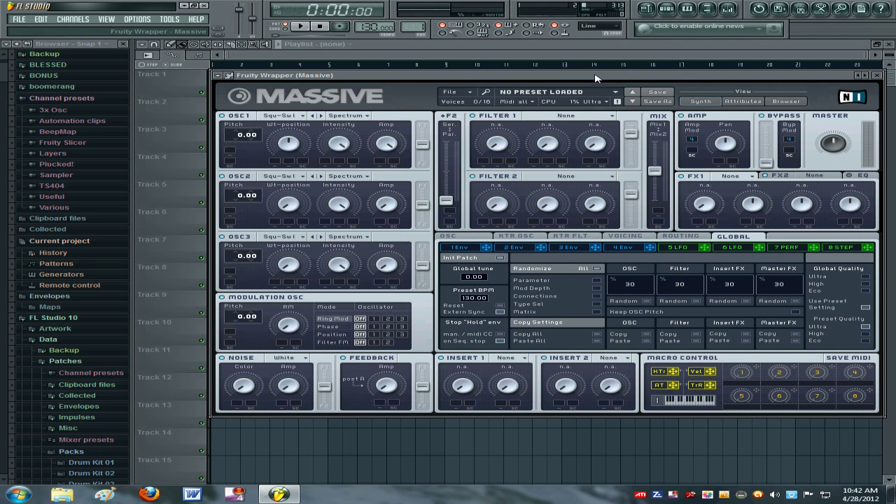
{"action": "mouse_move", "coordinate": [595, 78]}
{"action": "left_mouse_down"}
{"action": "mouse_move", "coordinate": [657, 83]}
{"action": "mouse_move", "coordinate": [583, 80]}
{"action": "mouse_move", "coordinate": [595, 77]}
{"action": "left_mouse_up"}
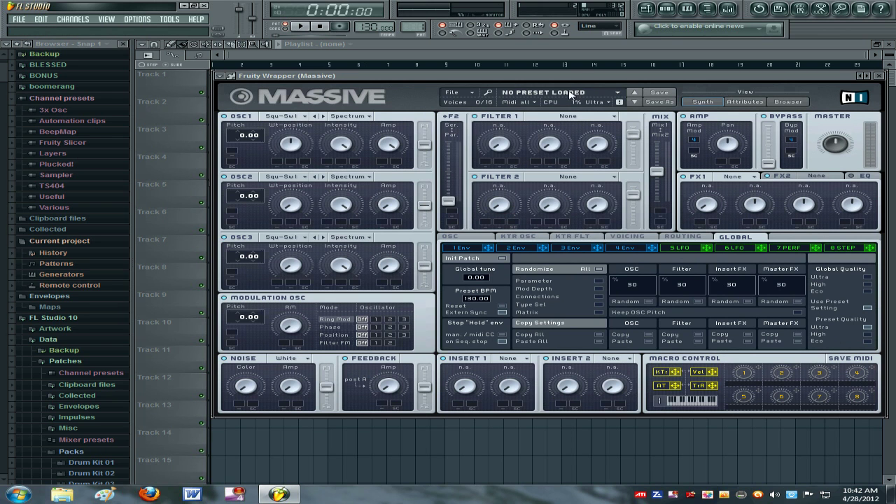
- Start a new Massive sound and set OSC1's wavetable to Dirty Throat
{"action": "left_click", "coordinate": [473, 93]}
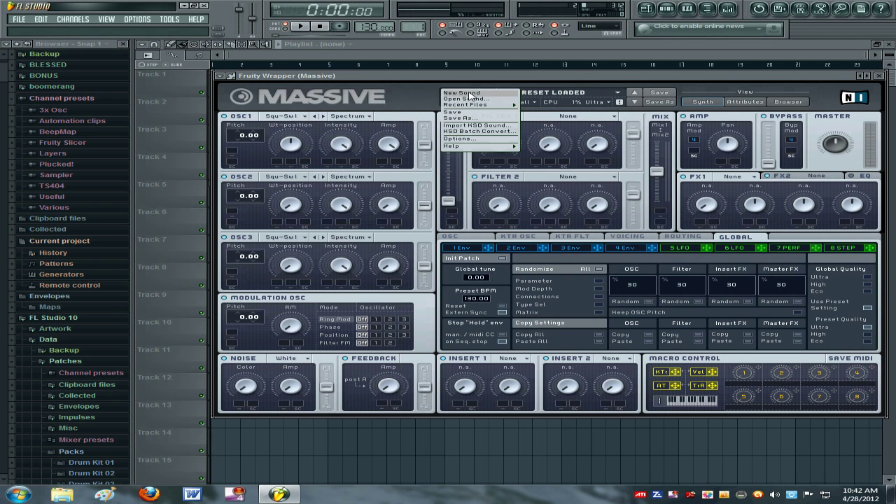
{"action": "left_click", "coordinate": [470, 93]}
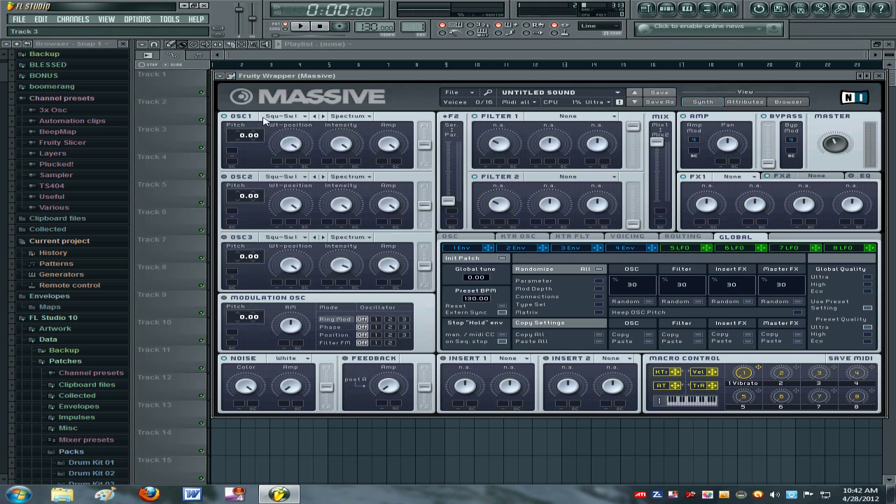
{"action": "left_click", "coordinate": [306, 117]}
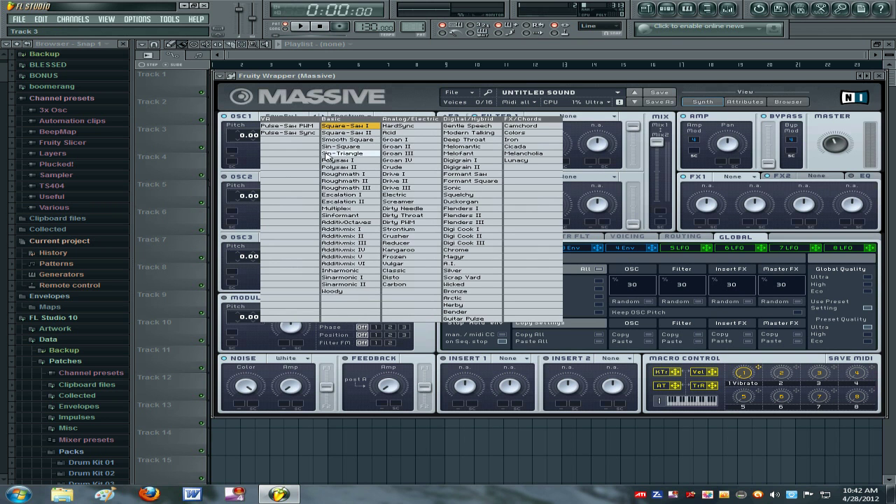
{"action": "left_click", "coordinate": [414, 216]}
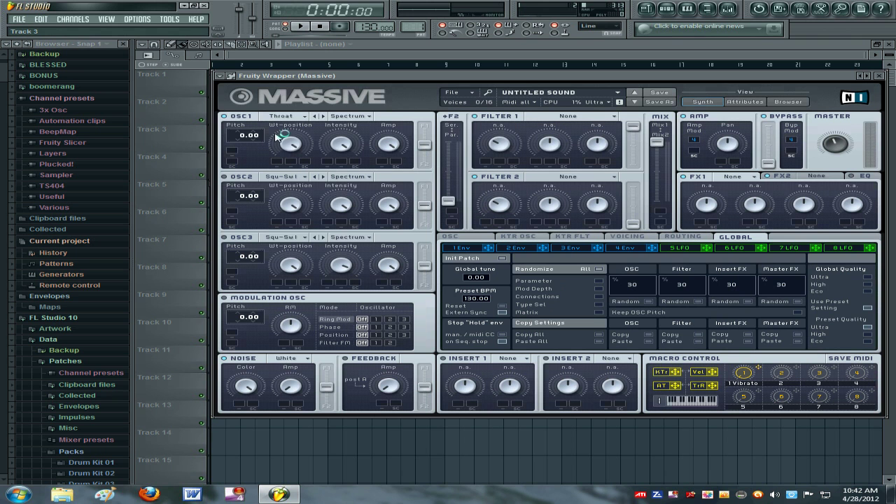
- Paste notes A4, C5 and F4 into the Massive channel's piano roll and play them
{"action": "key", "text": "F6"}
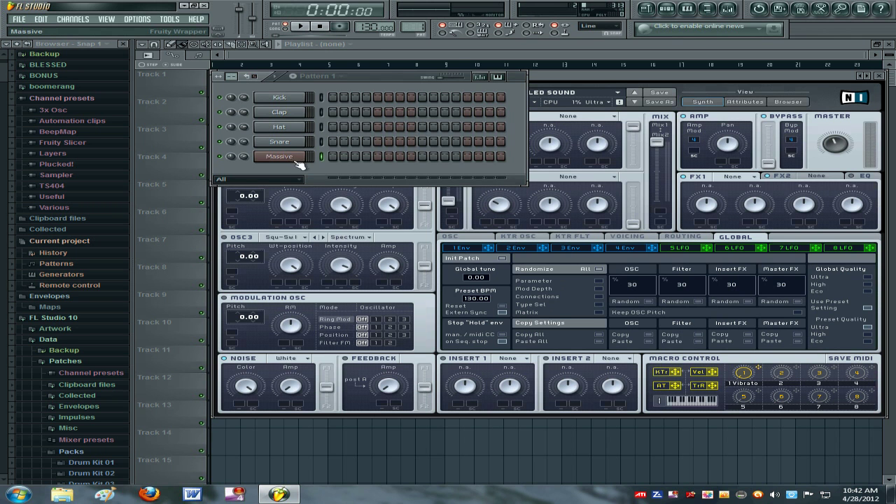
{"action": "right_click", "coordinate": [308, 154]}
{"action": "left_click", "coordinate": [329, 161]}
{"action": "left_click", "coordinate": [40, 19]}
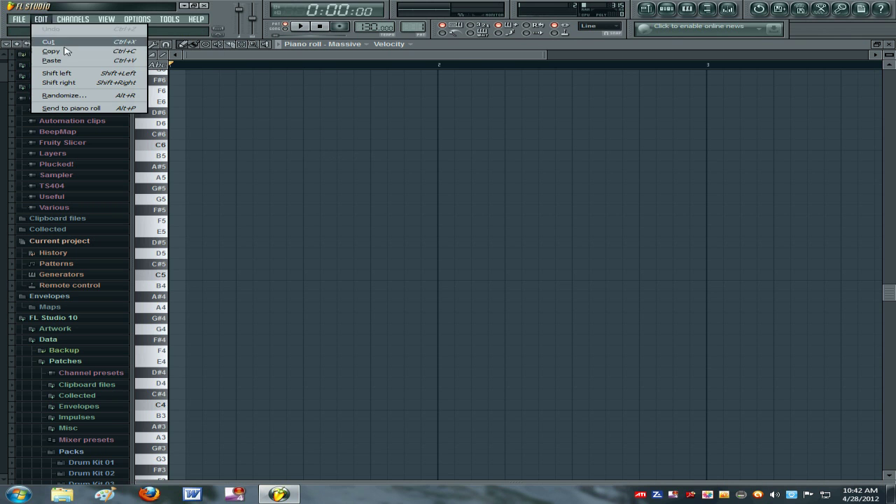
{"action": "left_click", "coordinate": [77, 64]}
{"action": "key", "text": "F6"}
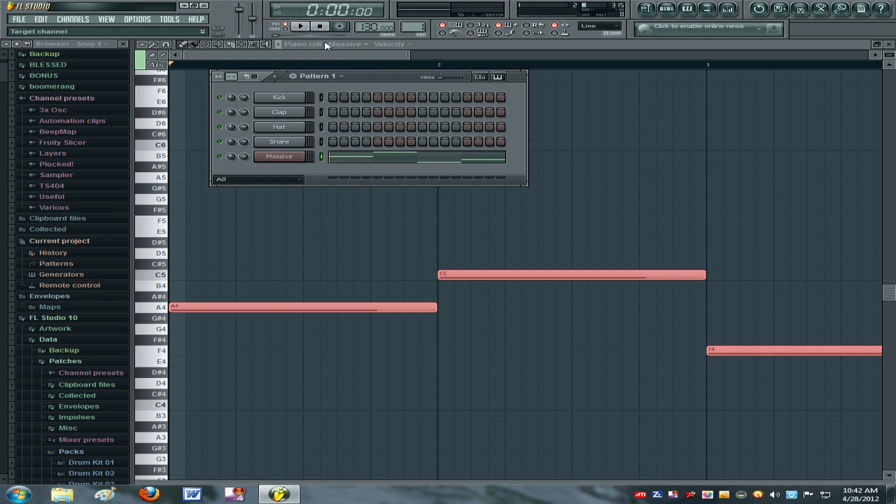
{"action": "left_click", "coordinate": [301, 27]}
- Return to the playlist and reopen the Massive plugin window from the channel rack
{"action": "key", "text": "F6"}
{"action": "key", "text": "F5"}
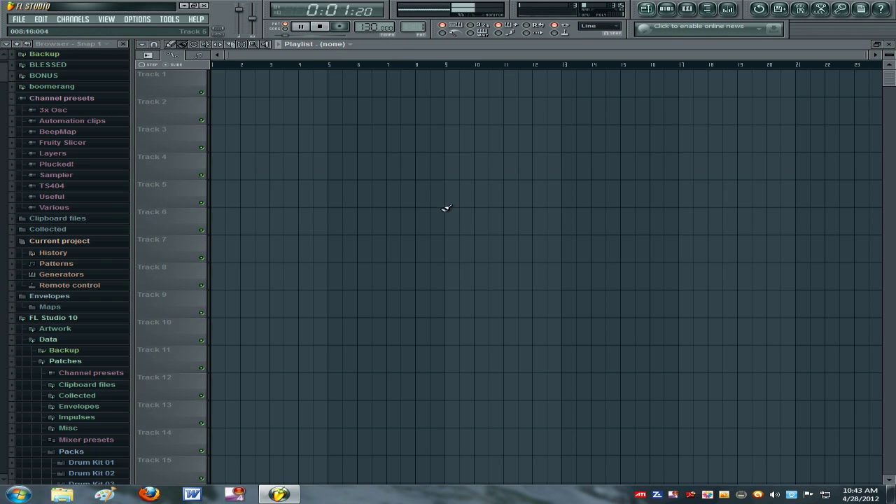
{"action": "key", "text": "F6"}
{"action": "left_click", "coordinate": [280, 157]}
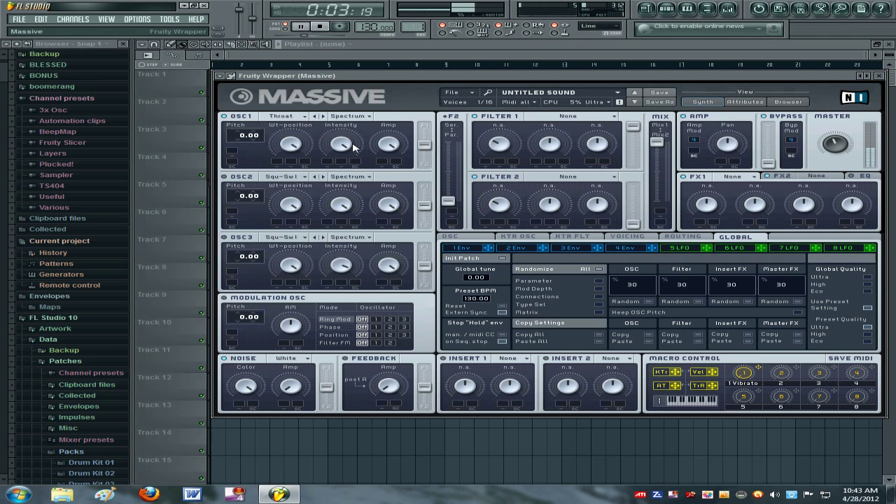
- Turn OSC1's wavetable position down to about 0.65, then play and stop to audition
{"action": "left_click", "coordinate": [319, 26]}
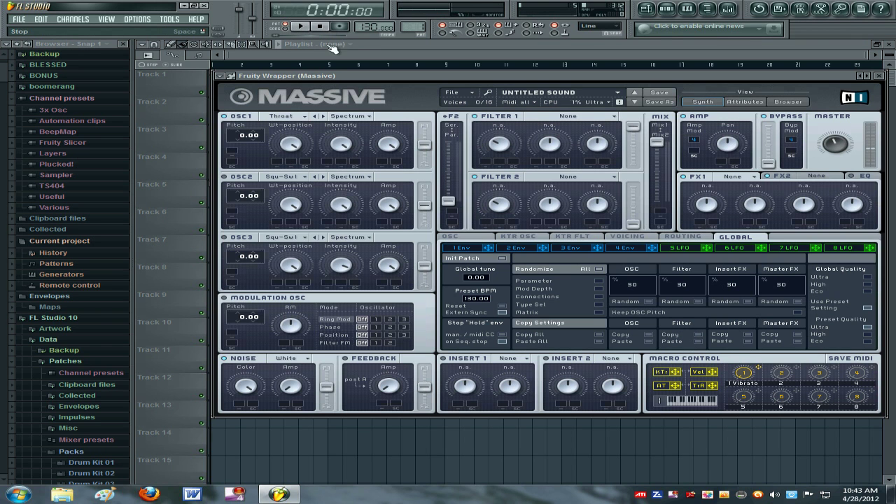
{"action": "left_click_drag", "start_coordinate": [295, 144], "coordinate": [279, 174]}
{"action": "left_click_drag", "start_coordinate": [293, 146], "coordinate": [288, 146]}
{"action": "left_click", "coordinate": [298, 28]}
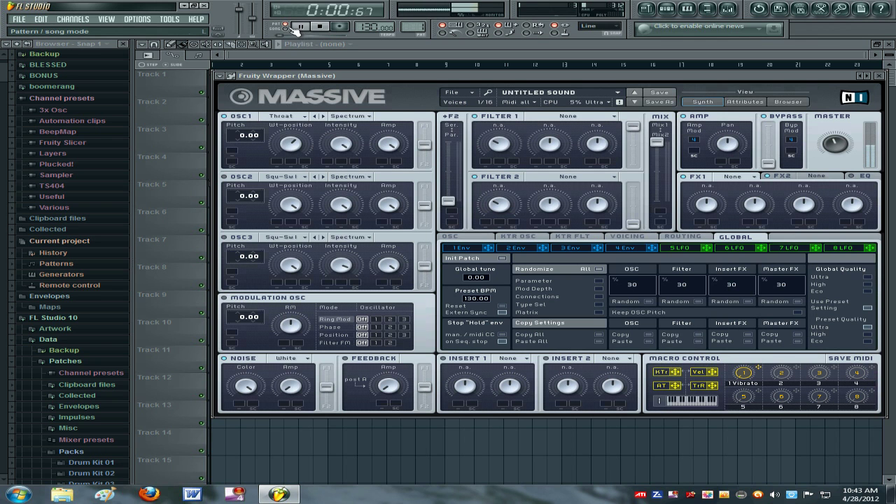
{"action": "left_click", "coordinate": [321, 26]}
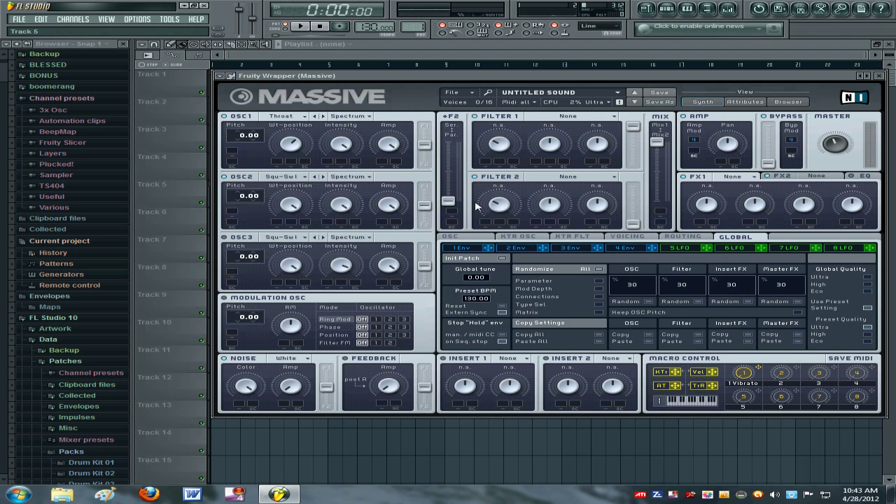
- Switch OSC2's wavetable to Plysaw II and start playback to hear it
{"action": "left_click", "coordinate": [295, 183]}
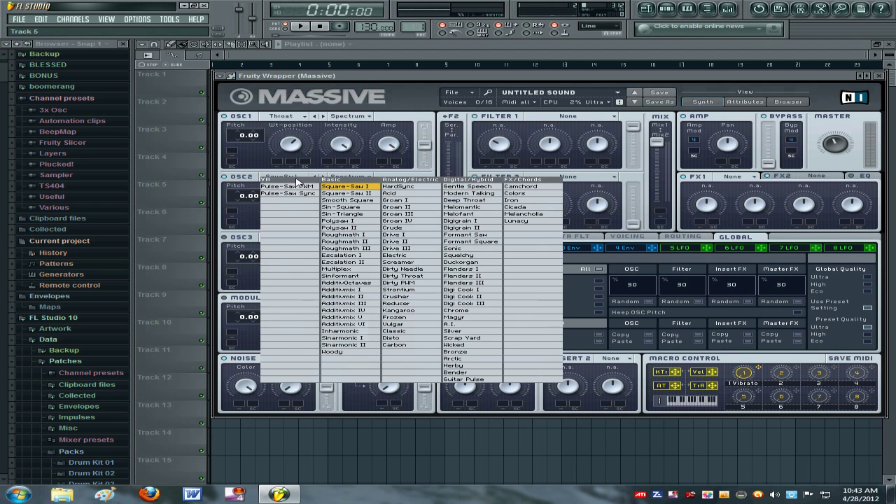
{"action": "left_click", "coordinate": [357, 231]}
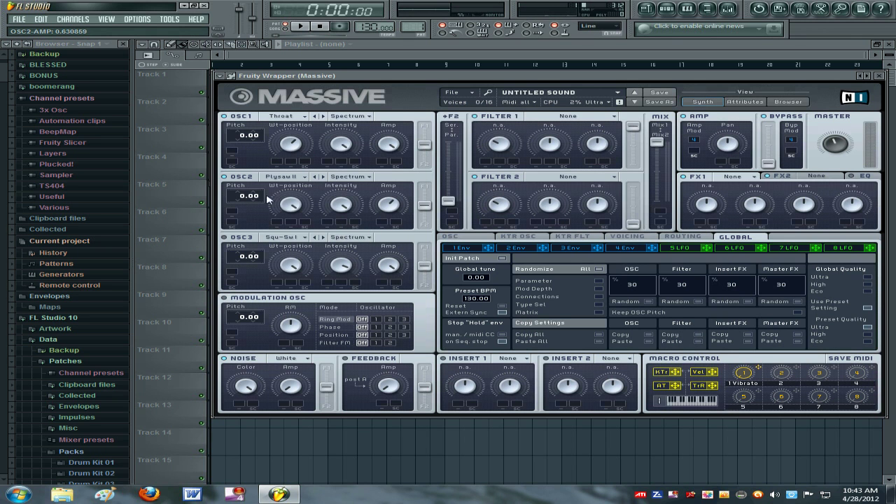
{"action": "left_click", "coordinate": [300, 26]}
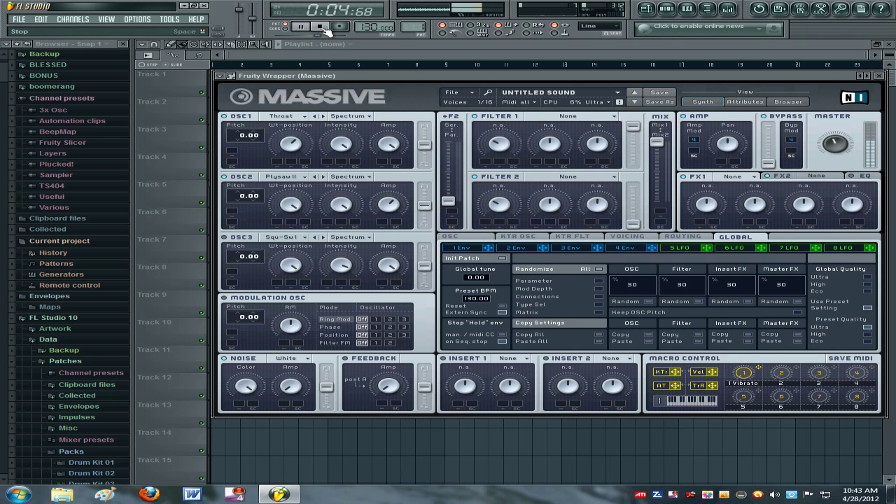
- Push OSC1 and OSC2 routing fully to Filter 1 and drop OSC1 pitch to -24.00
{"action": "left_click", "coordinate": [322, 27]}
{"action": "left_click_drag", "start_coordinate": [424, 205], "coordinate": [425, 127]}
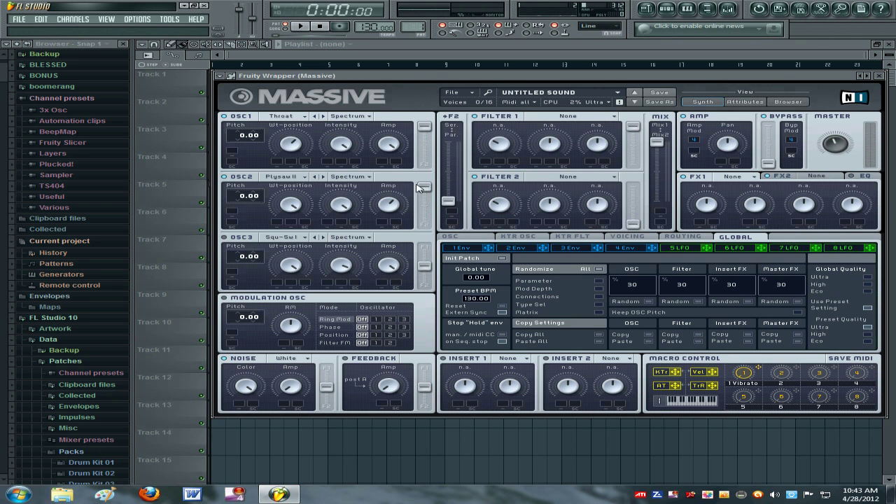
{"action": "left_click_drag", "start_coordinate": [423, 188], "coordinate": [423, 190]}
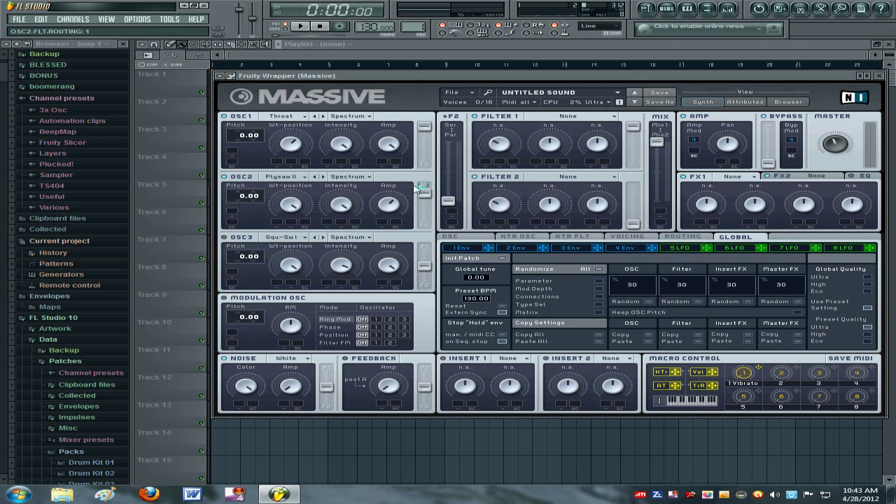
{"action": "left_click_drag", "start_coordinate": [428, 132], "coordinate": [425, 128]}
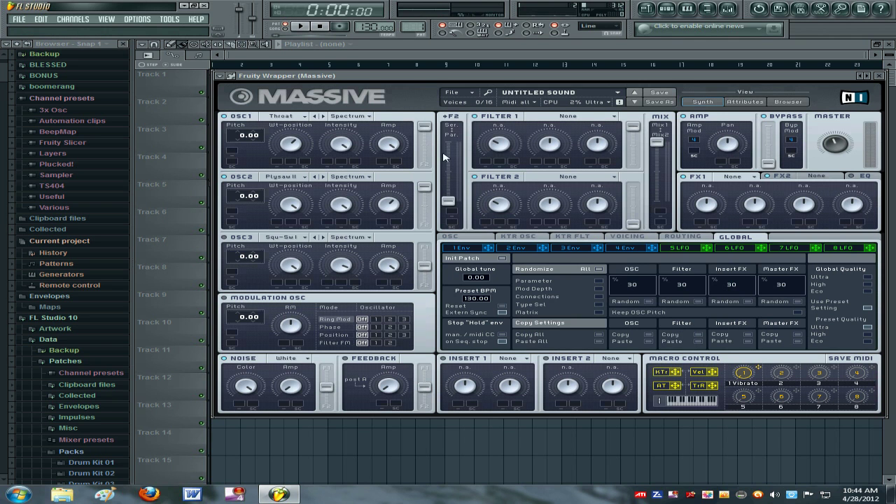
{"action": "left_click_drag", "start_coordinate": [425, 128], "coordinate": [431, 105]}
{"action": "left_click_drag", "start_coordinate": [248, 138], "coordinate": [239, 163]}
- Set Insert 1 to S&H with its Pitch raised, then start playback
{"action": "left_click", "coordinate": [526, 358]}
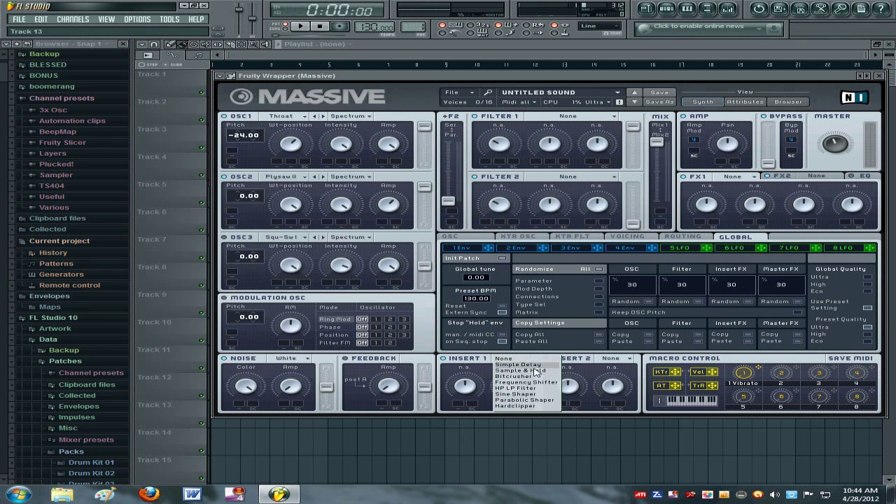
{"action": "left_click", "coordinate": [515, 372]}
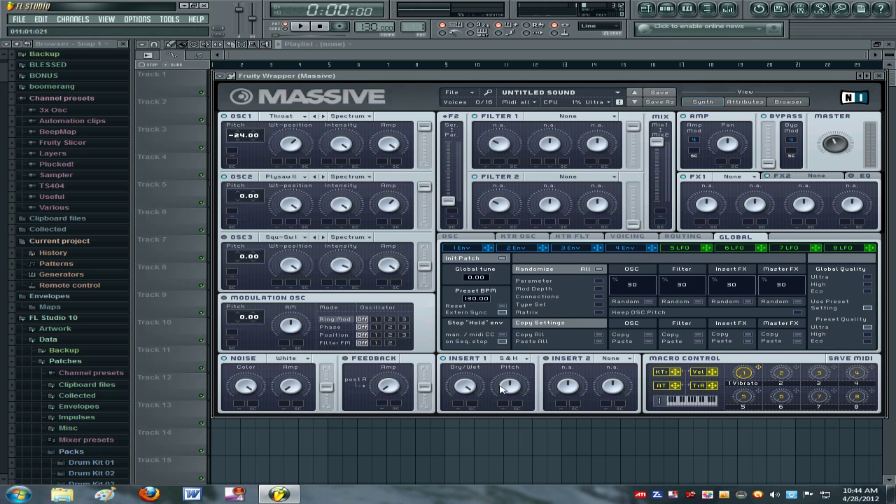
{"action": "left_click_drag", "start_coordinate": [501, 389], "coordinate": [485, 349]}
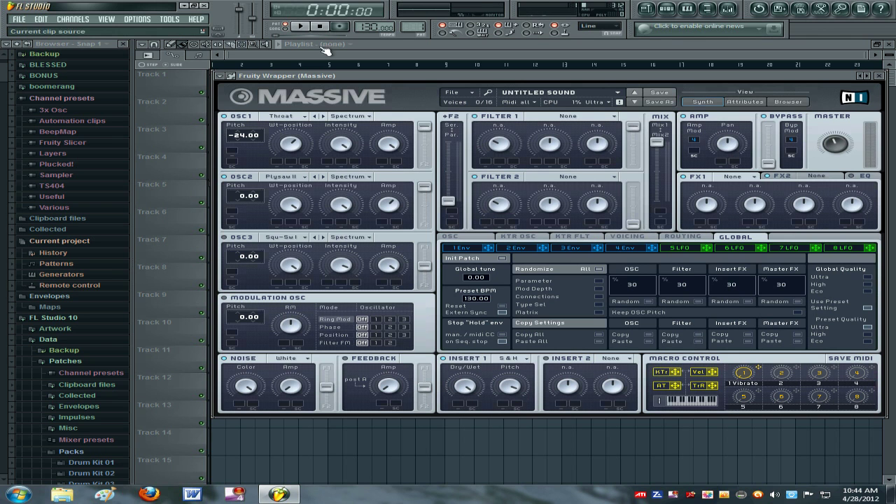
{"action": "left_click", "coordinate": [299, 26]}
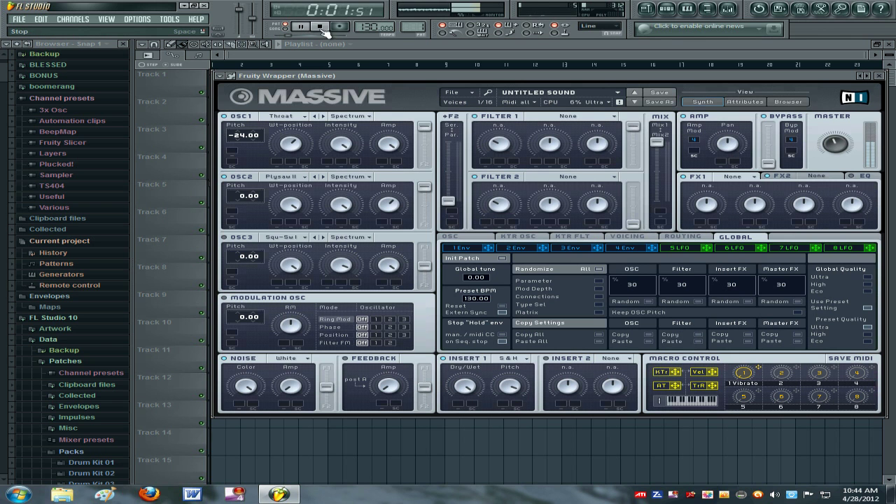
- While playing, tweak S&H pitch, OSC2 amp and OSC1 wavetable position to about 0.68, then stop
{"action": "left_click_drag", "start_coordinate": [499, 387], "coordinate": [469, 394]}
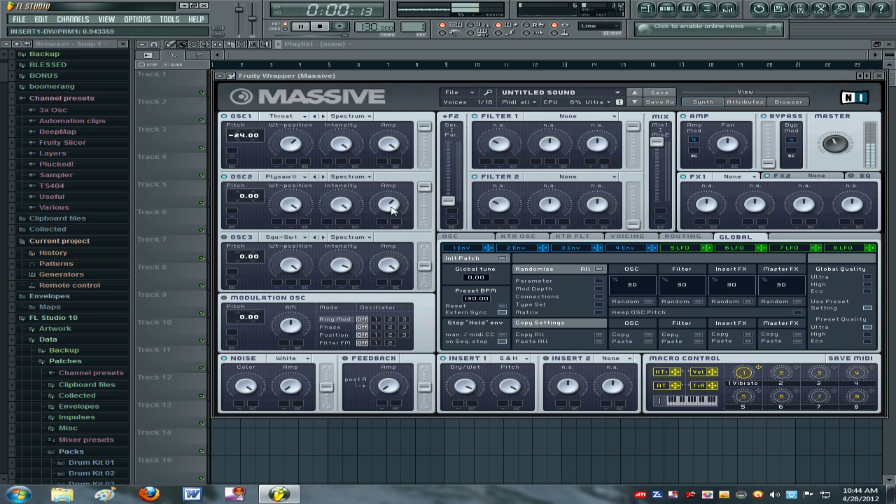
{"action": "left_click_drag", "start_coordinate": [395, 211], "coordinate": [390, 215]}
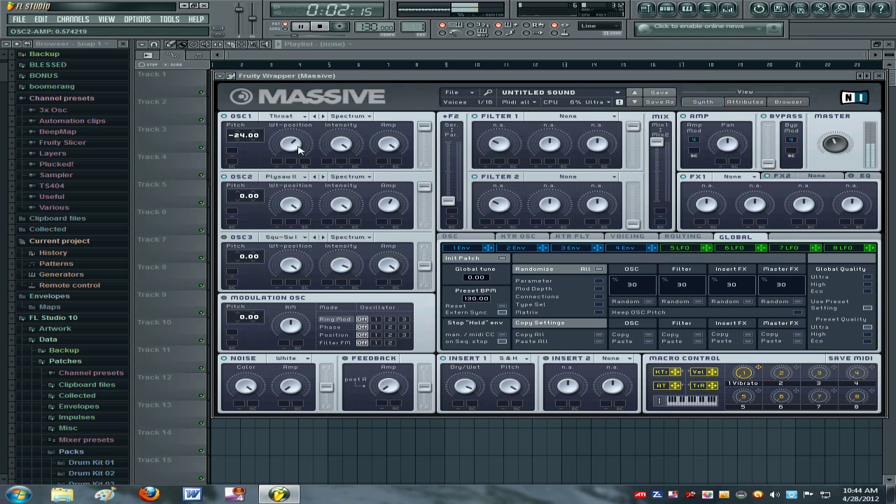
{"action": "mouse_move", "coordinate": [301, 150]}
{"action": "left_mouse_down"}
{"action": "mouse_move", "coordinate": [298, 159]}
{"action": "mouse_move", "coordinate": [287, 147]}
{"action": "left_mouse_up"}
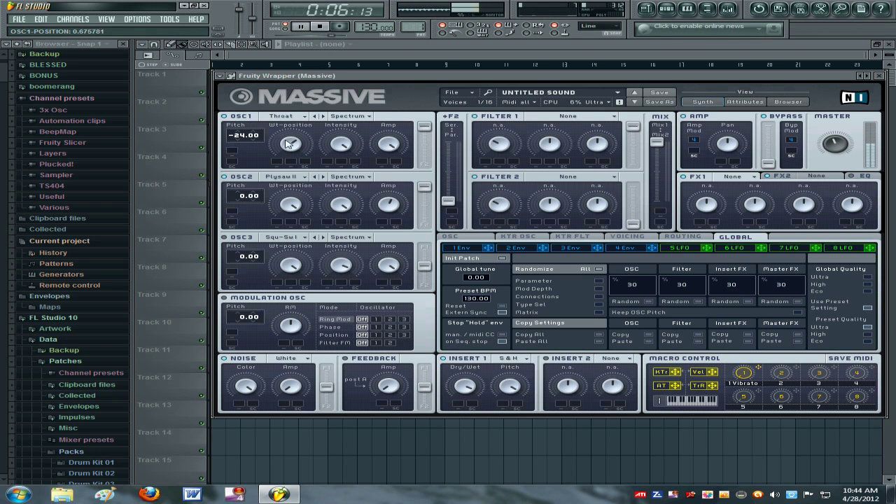
{"action": "key", "text": "space"}
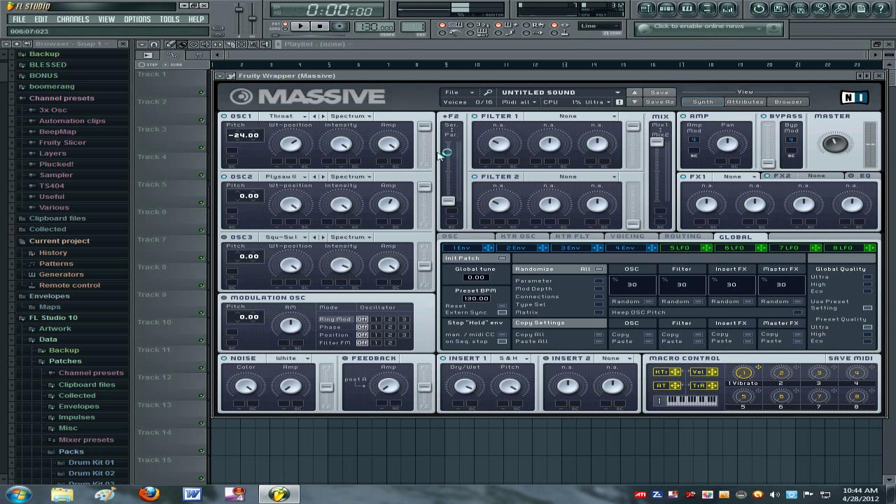
- Choose the Daft type for Filter 1, raise its cutoff to about 0.60, and play
{"action": "left_click", "coordinate": [544, 119]}
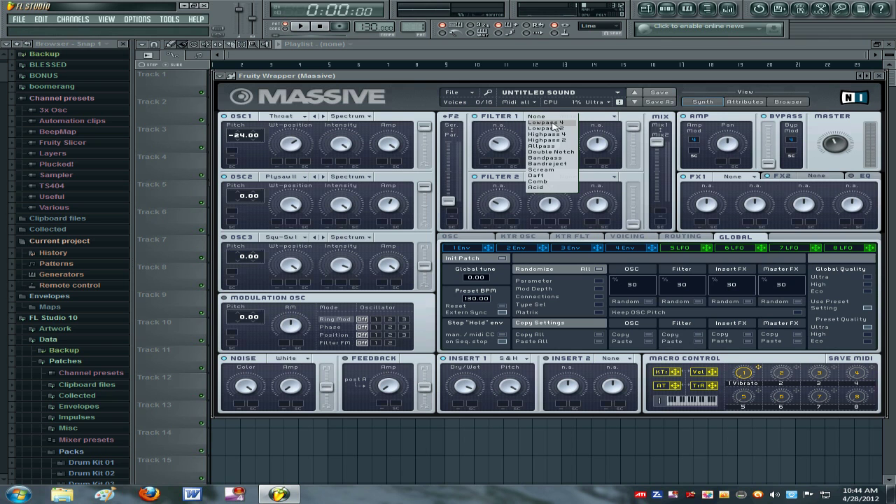
{"action": "left_click", "coordinate": [532, 177]}
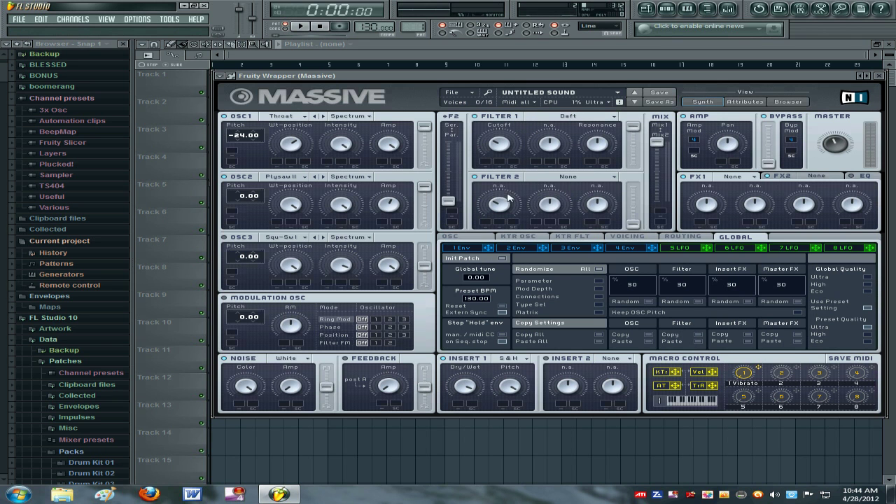
{"action": "left_click", "coordinate": [570, 179]}
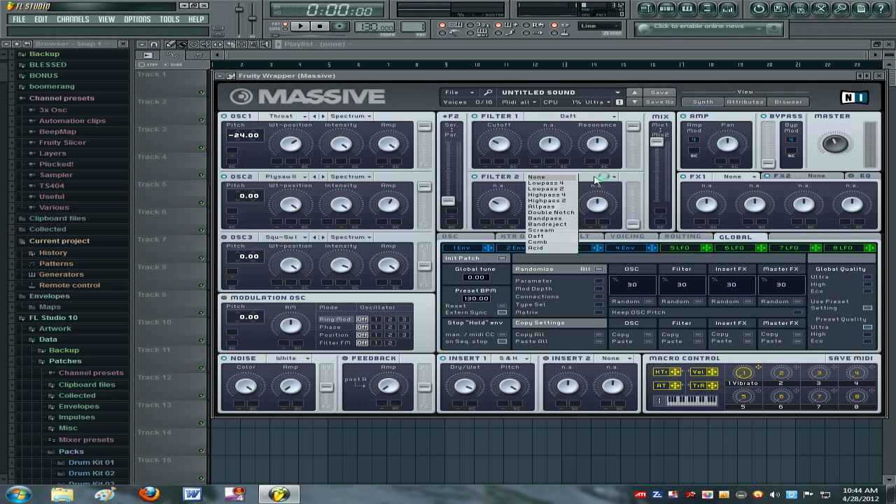
{"action": "left_click", "coordinate": [591, 180]}
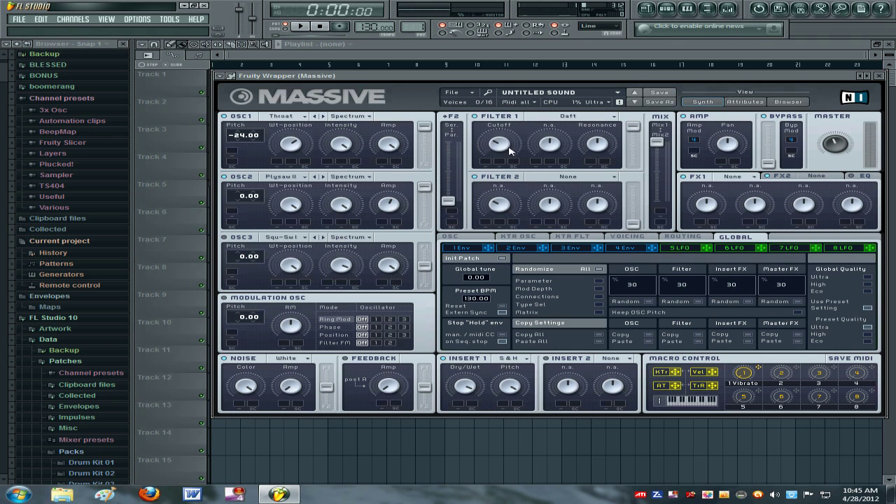
{"action": "left_click_drag", "start_coordinate": [509, 150], "coordinate": [498, 123]}
{"action": "left_click", "coordinate": [300, 26]}
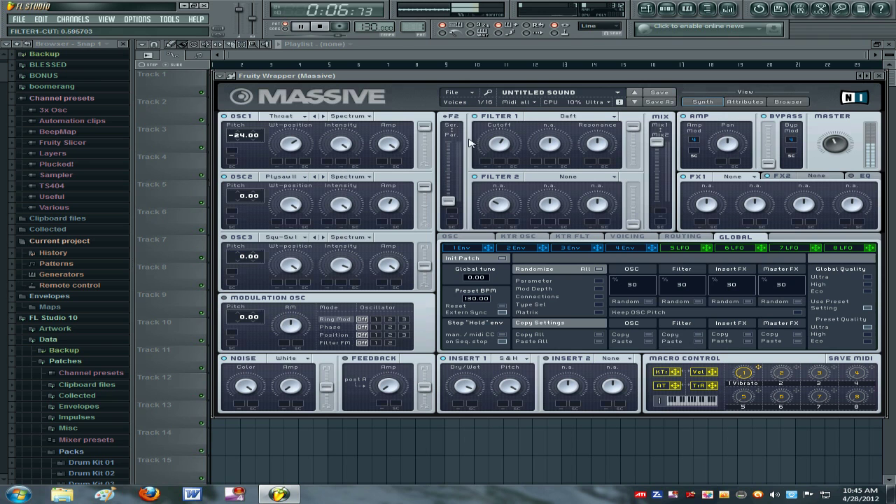
- Assign LFO 5 to Filter 1 cutoff, then play and stop to hear the wobble
{"action": "left_click", "coordinate": [326, 27]}
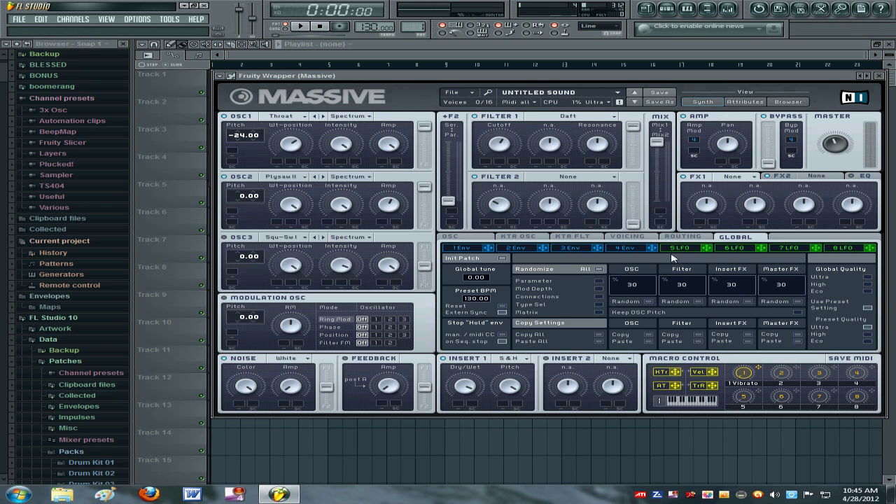
{"action": "left_click_drag", "start_coordinate": [705, 250], "coordinate": [488, 163]}
{"action": "left_click", "coordinate": [302, 27]}
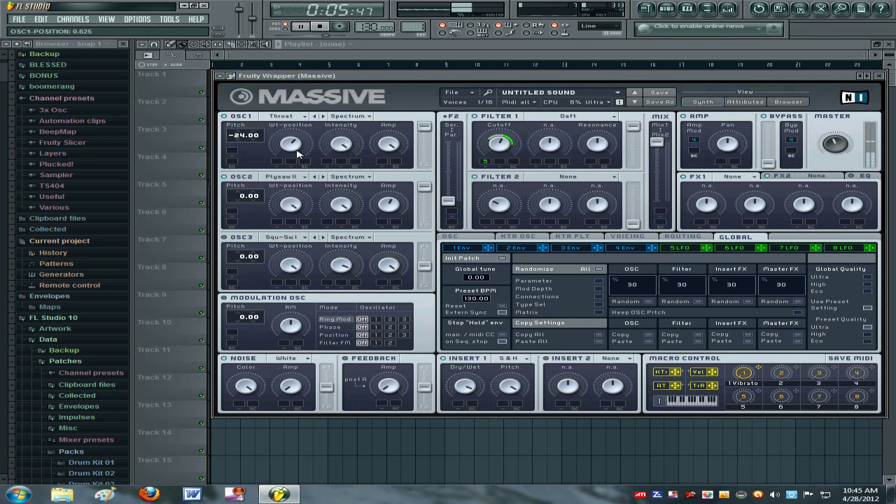
{"action": "left_click", "coordinate": [320, 27]}
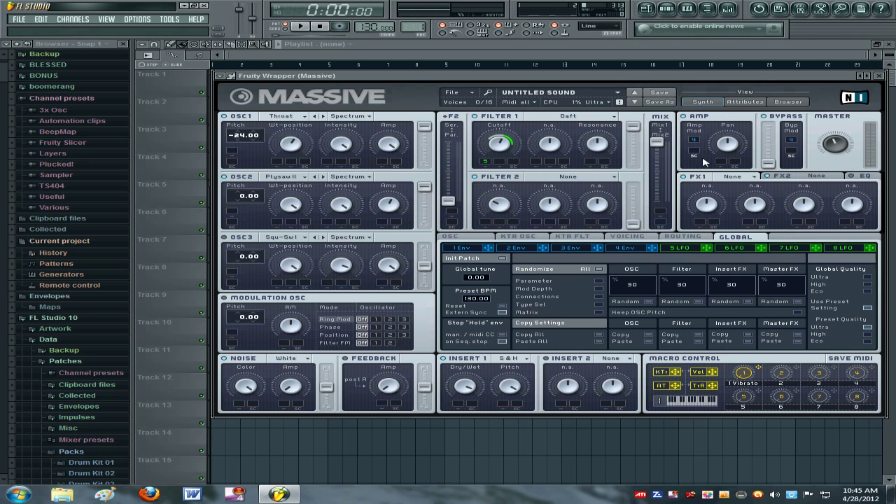
- Put Classic Tube on FX1 with dry/wet near 0.46 and drive lowered, auditioning it
{"action": "left_click", "coordinate": [755, 180]}
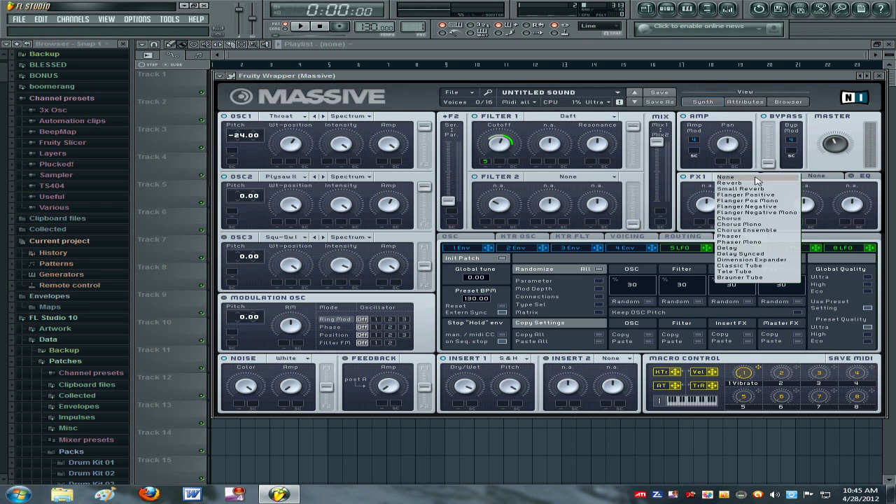
{"action": "left_click", "coordinate": [739, 266]}
{"action": "left_click_drag", "start_coordinate": [697, 203], "coordinate": [700, 224]}
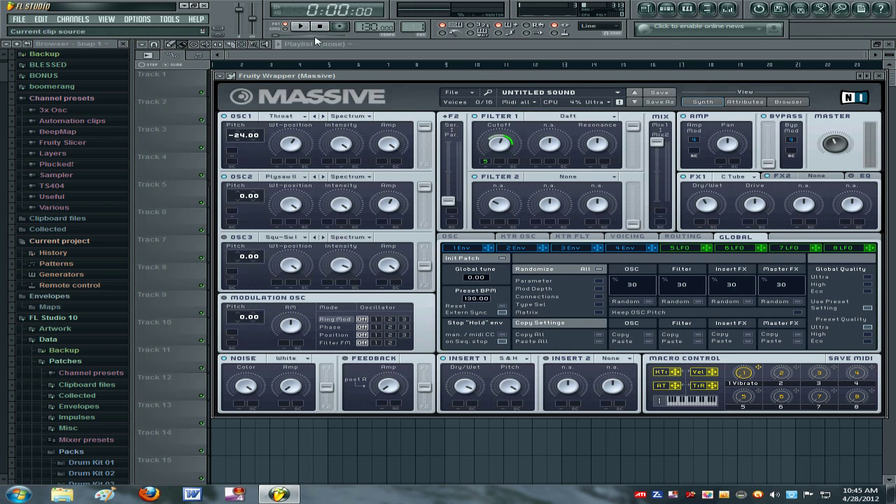
{"action": "key", "text": "space"}
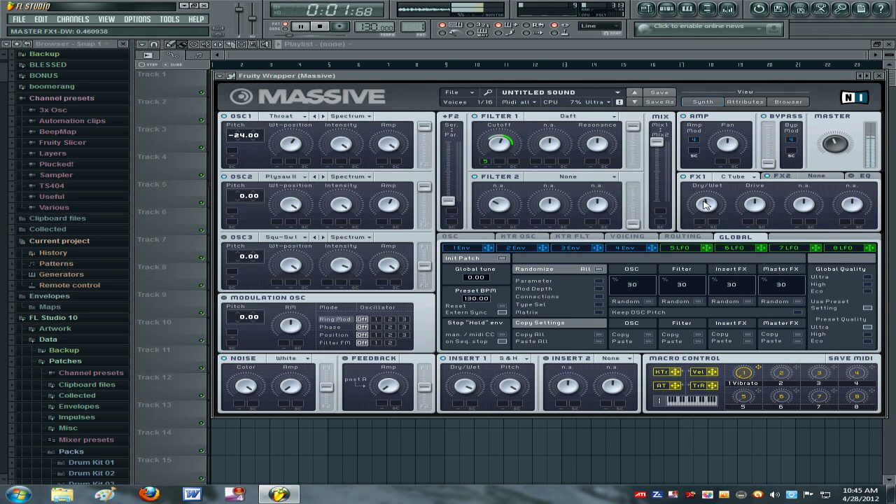
{"action": "left_click_drag", "start_coordinate": [747, 207], "coordinate": [749, 227]}
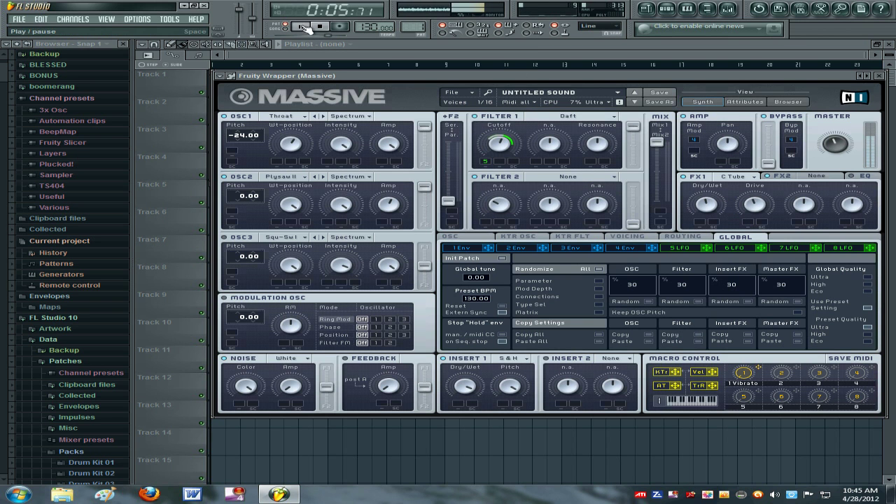
{"action": "left_click", "coordinate": [319, 26]}
- Load Dimension Expander into FX2 and start playback to hear both effects
{"action": "left_click", "coordinate": [829, 177]}
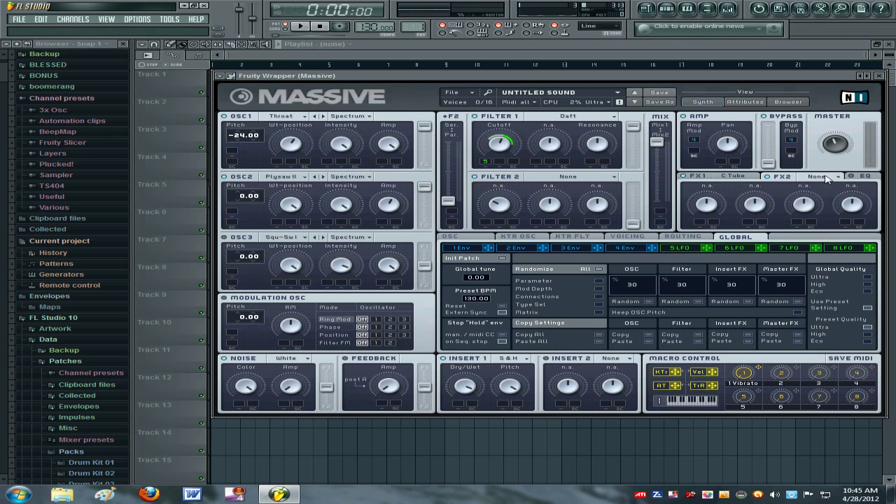
{"action": "left_click", "coordinate": [829, 178]}
{"action": "left_click", "coordinate": [849, 264]}
{"action": "left_click", "coordinate": [712, 213]}
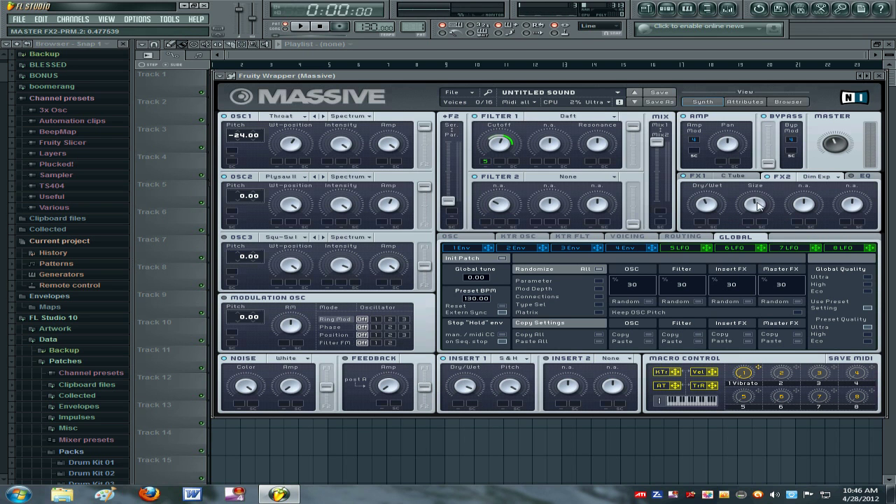
{"action": "key", "text": "space"}
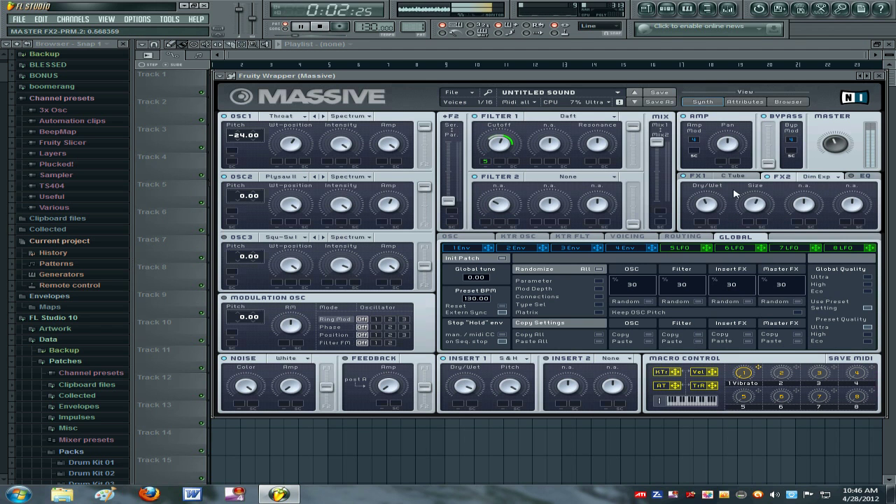
- Give Massive's LFO 5 a triangle wave with XFade pushed fully to the top, then audition it
{"action": "left_click", "coordinate": [320, 27]}
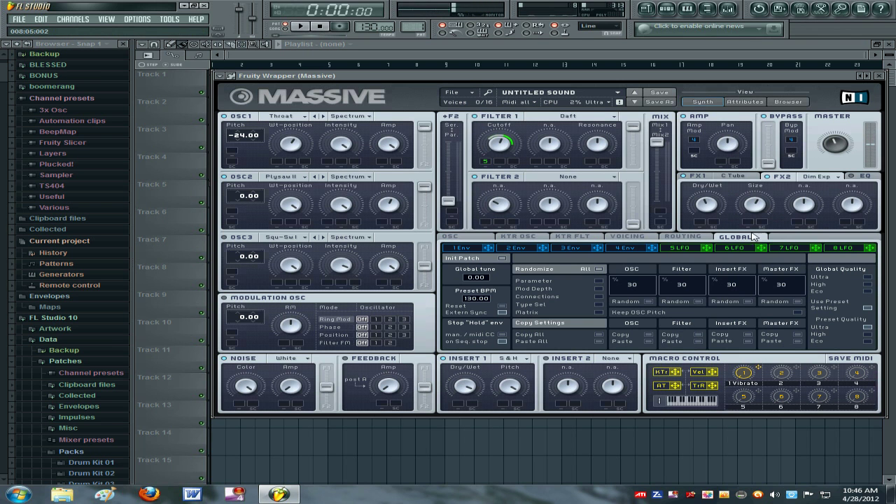
{"action": "left_click", "coordinate": [457, 237]}
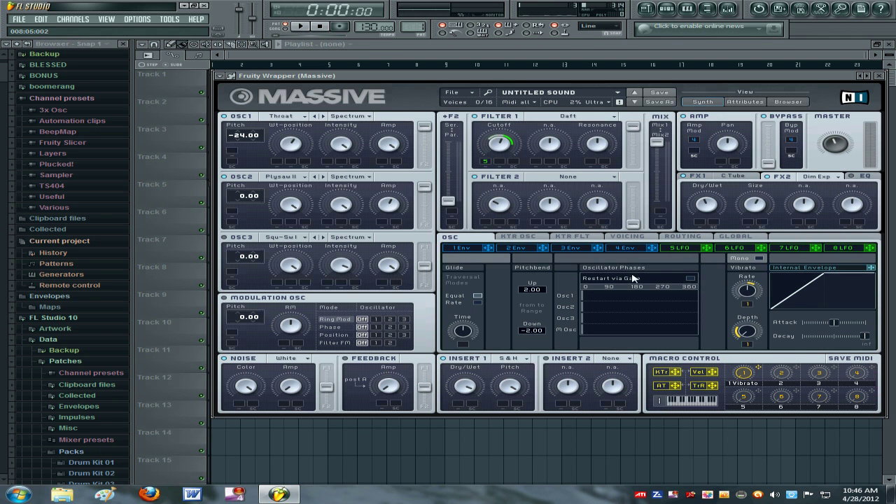
{"action": "left_click", "coordinate": [692, 251]}
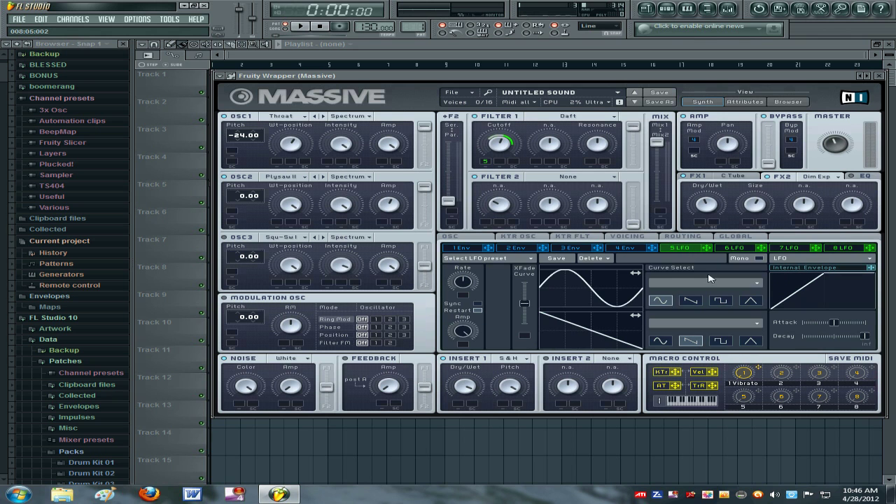
{"action": "left_click", "coordinate": [752, 302]}
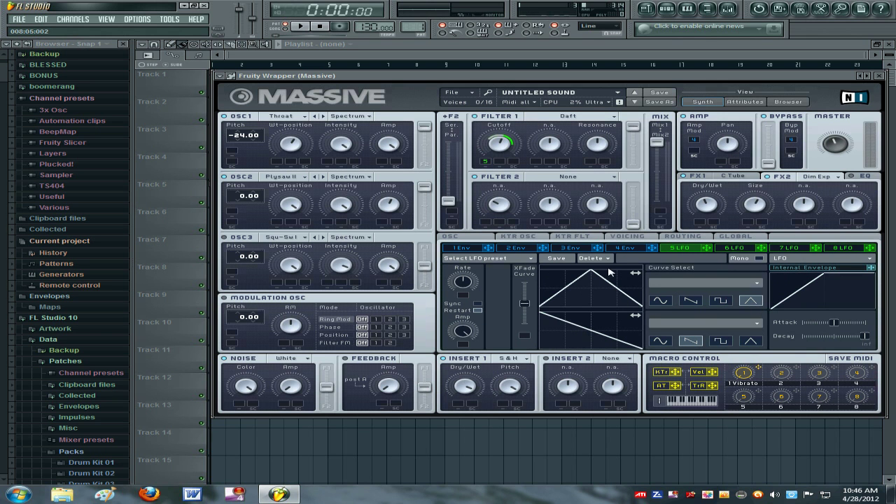
{"action": "left_click", "coordinate": [660, 301]}
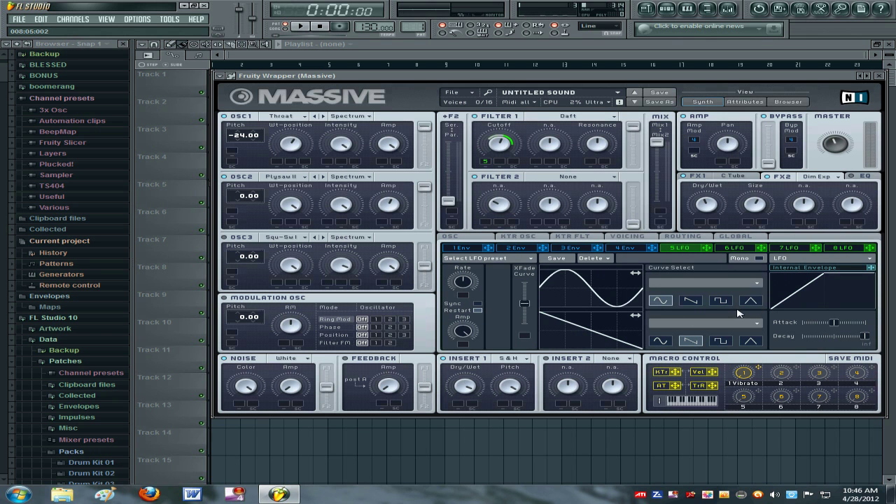
{"action": "left_click", "coordinate": [750, 302]}
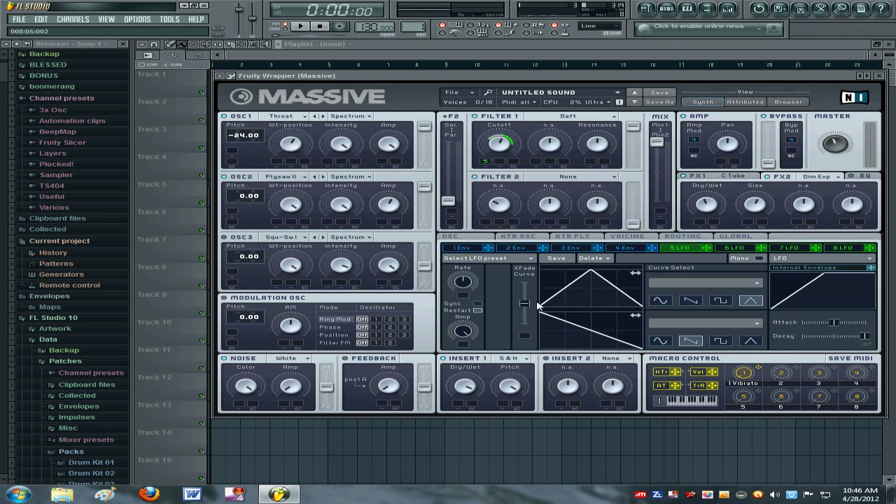
{"action": "left_click_drag", "start_coordinate": [529, 309], "coordinate": [515, 230]}
{"action": "left_click", "coordinate": [300, 26]}
{"action": "left_click", "coordinate": [319, 26]}
- Put Hardclipper in Massive's Insert 2 slot and play the bass to hear it
{"action": "left_click", "coordinate": [622, 359]}
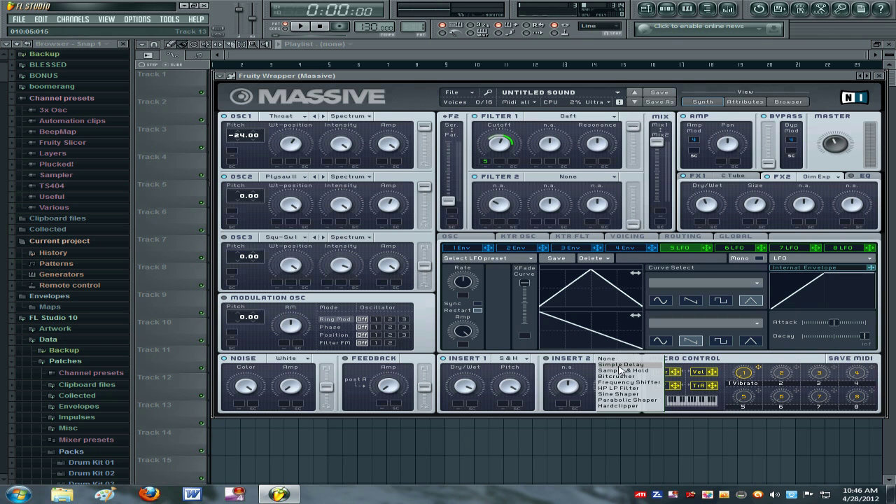
{"action": "left_click", "coordinate": [608, 406]}
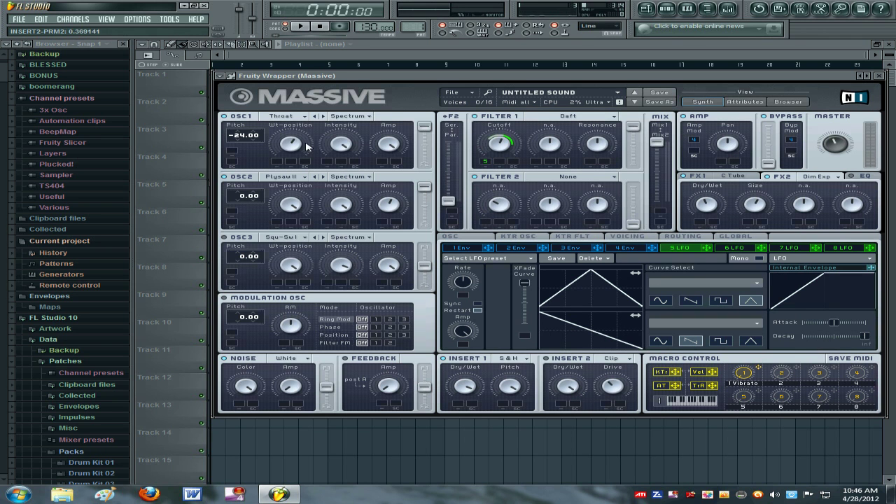
{"action": "left_click", "coordinate": [300, 26]}
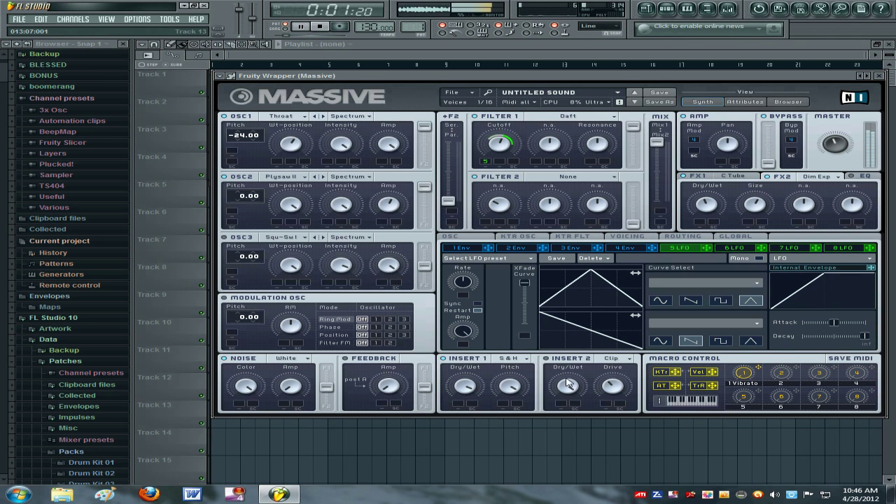
{"action": "left_click", "coordinate": [319, 27]}
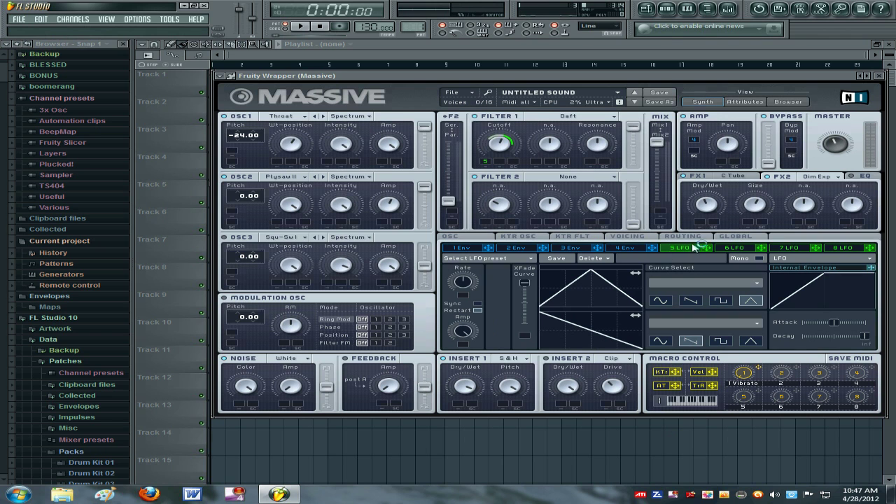
- Enable Sync on LFO 5 and drag its rate ratio to 7/16 while auditioning the wobble
{"action": "left_click", "coordinate": [480, 306]}
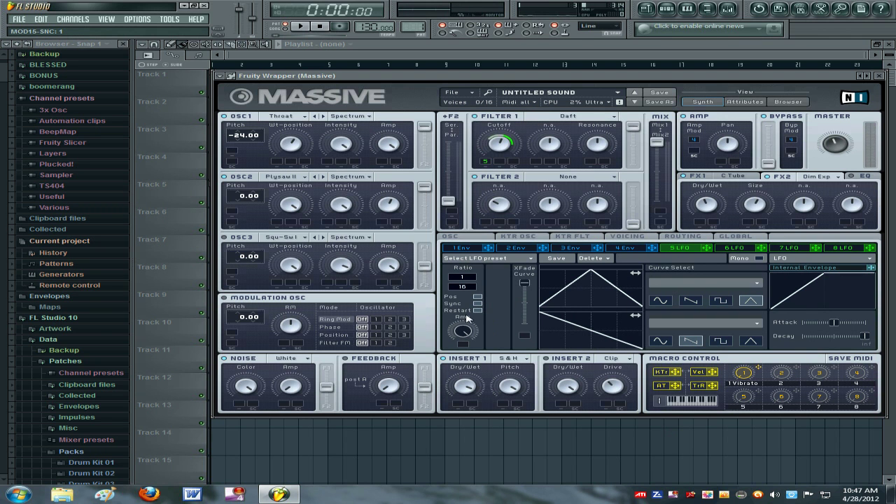
{"action": "left_click", "coordinate": [478, 311]}
{"action": "left_click", "coordinate": [466, 278]}
{"action": "left_click", "coordinate": [299, 26]}
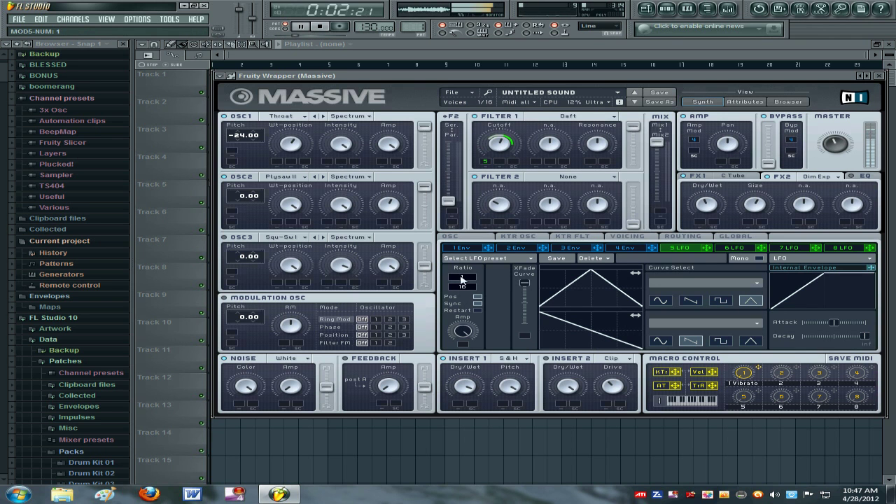
{"action": "left_click_drag", "start_coordinate": [461, 279], "coordinate": [436, 253]}
{"action": "left_click", "coordinate": [319, 26]}
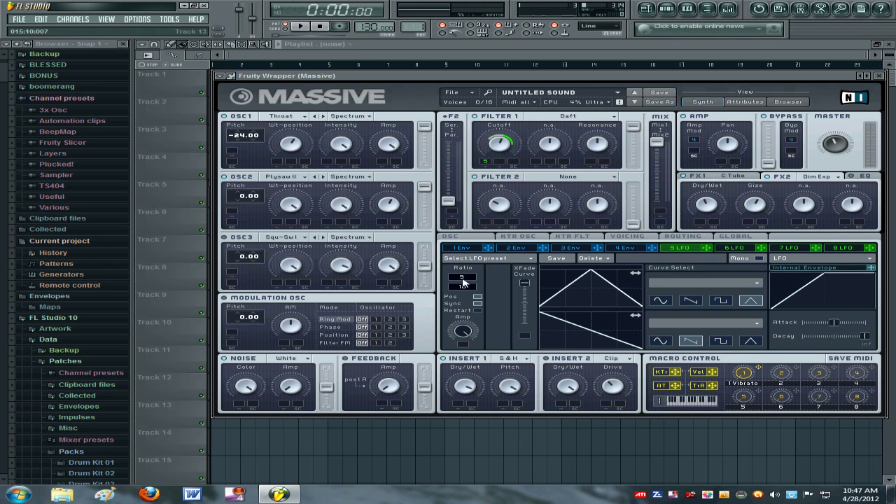
{"action": "left_click_drag", "start_coordinate": [463, 283], "coordinate": [460, 273]}
{"action": "left_click_drag", "start_coordinate": [460, 310], "coordinate": [456, 289]}
- From the wrapper's Browse parameters list, create an automation clip for MOD5-NUM
{"action": "left_click", "coordinate": [221, 76]}
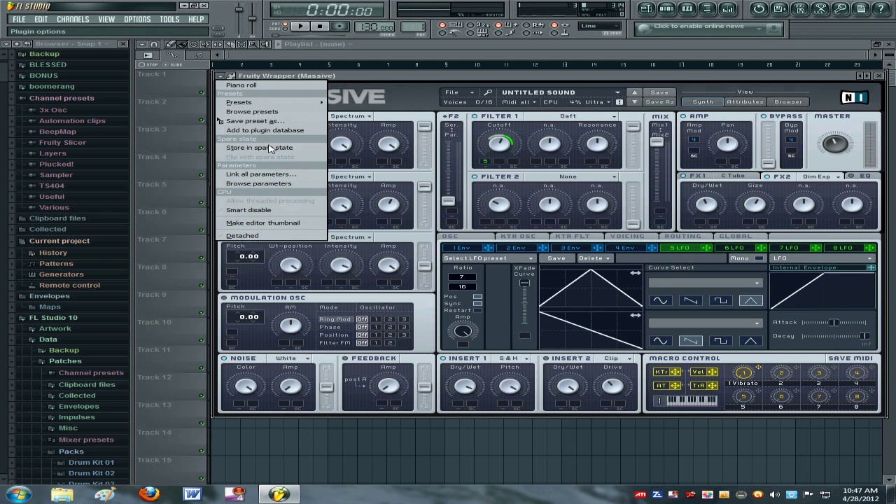
{"action": "left_click", "coordinate": [260, 183]}
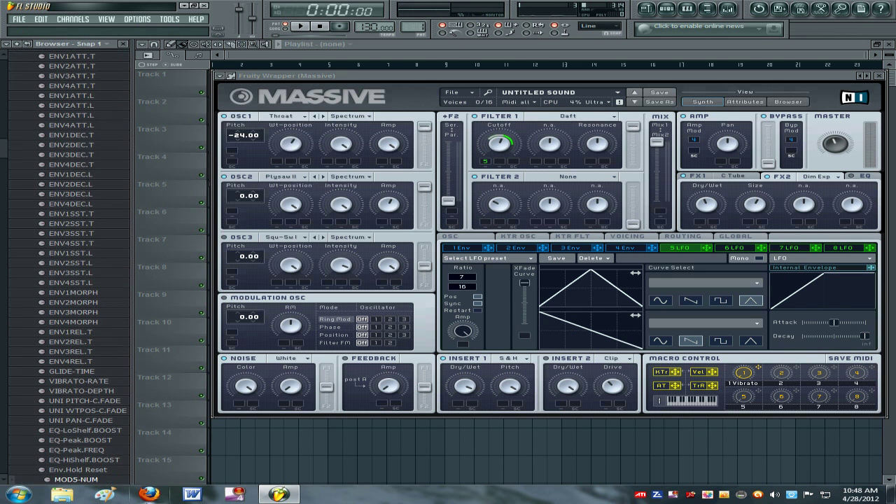
{"action": "scroll", "coordinate": [84, 459], "scroll_direction": "down", "scroll_amount": 2}
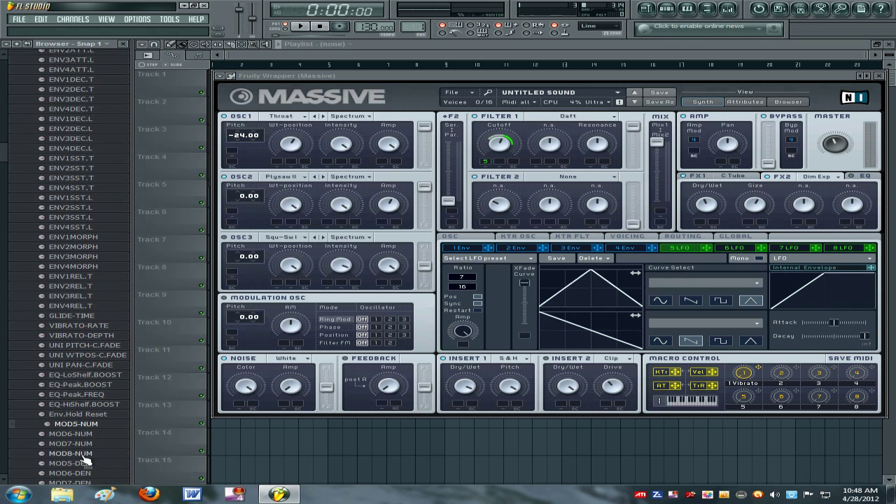
{"action": "right_click", "coordinate": [102, 425]}
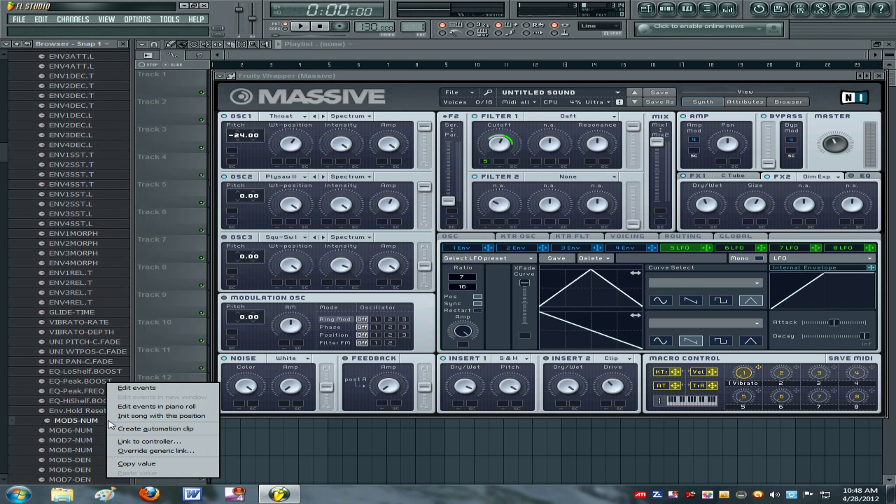
{"action": "left_click", "coordinate": [154, 429]}
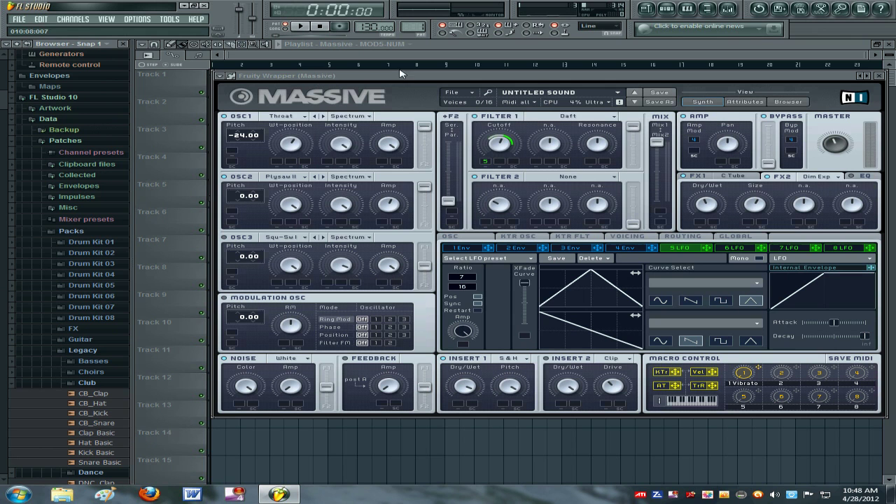
{"action": "left_click", "coordinate": [383, 83]}
- Paint Pattern 1 clips along Track 2 through bar 17 and stretch the automation clip to bar 21
{"action": "key", "text": "F6"}
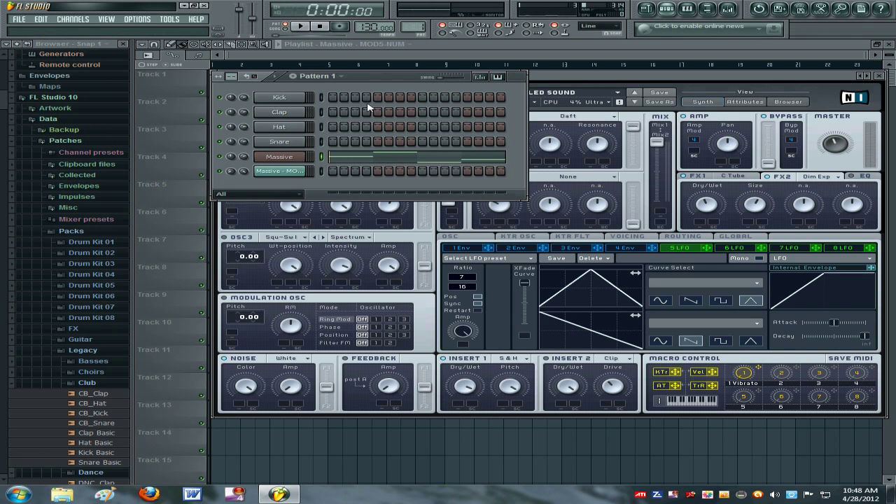
{"action": "key", "text": "F6"}
{"action": "key", "text": "F5"}
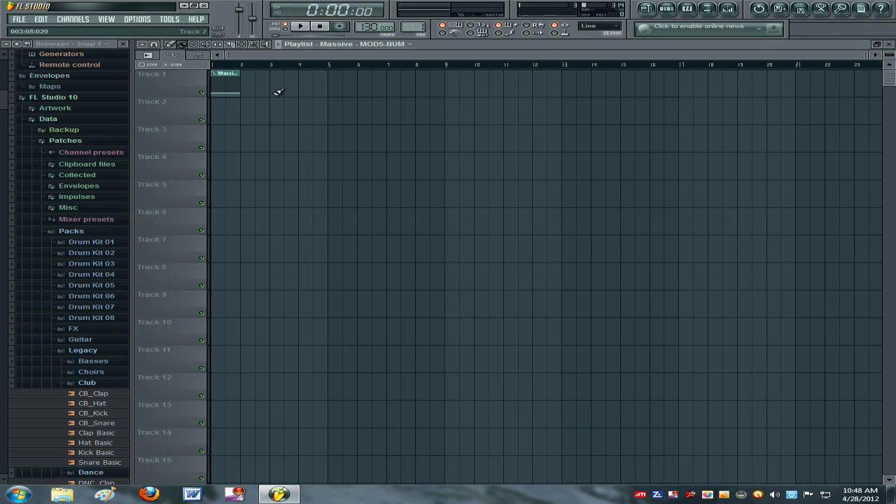
{"action": "mouse_move", "coordinate": [226, 105]}
{"action": "left_mouse_down"}
{"action": "mouse_move", "coordinate": [306, 110]}
{"action": "mouse_move", "coordinate": [266, 106]}
{"action": "left_mouse_up"}
{"action": "key", "text": "F6"}
{"action": "key", "text": "F6"}
{"action": "key", "text": "F6"}
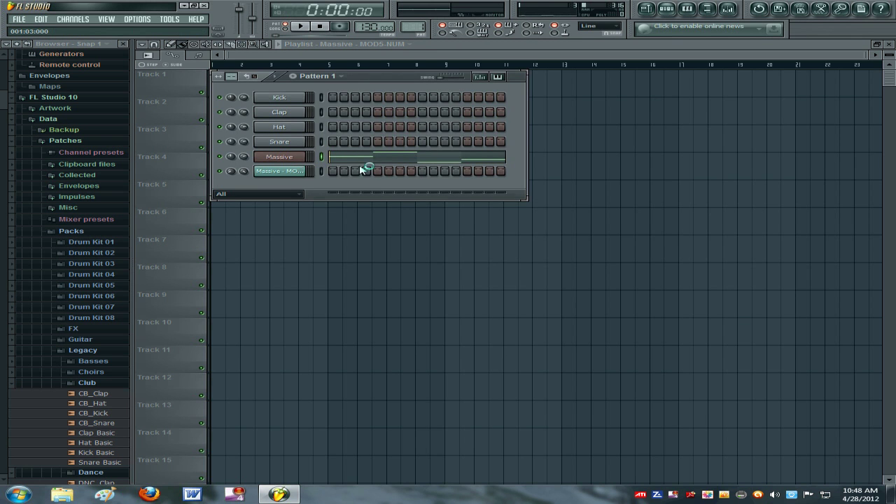
{"action": "key", "text": "F6"}
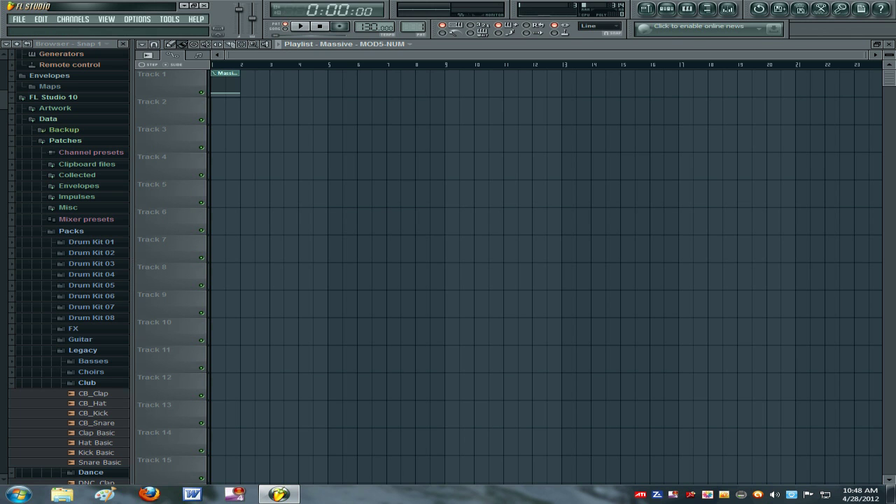
{"action": "key", "text": "F6"}
{"action": "key", "text": "F6"}
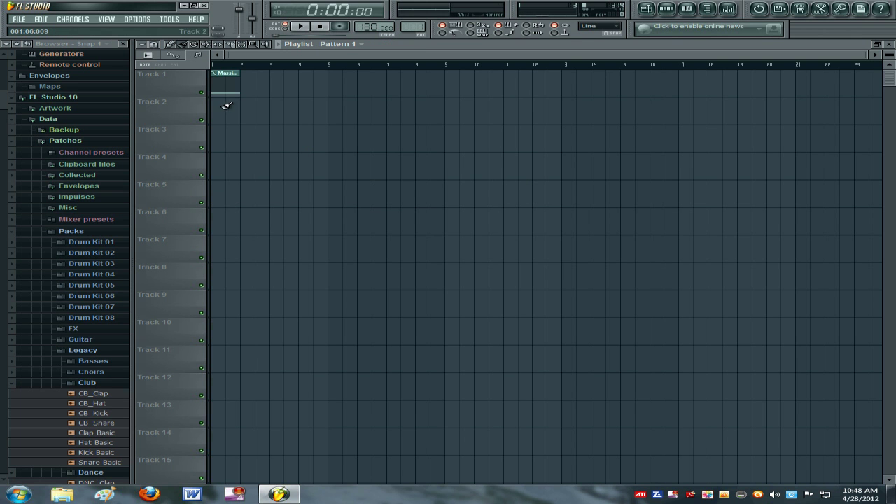
{"action": "left_click_drag", "start_coordinate": [226, 105], "coordinate": [493, 105]}
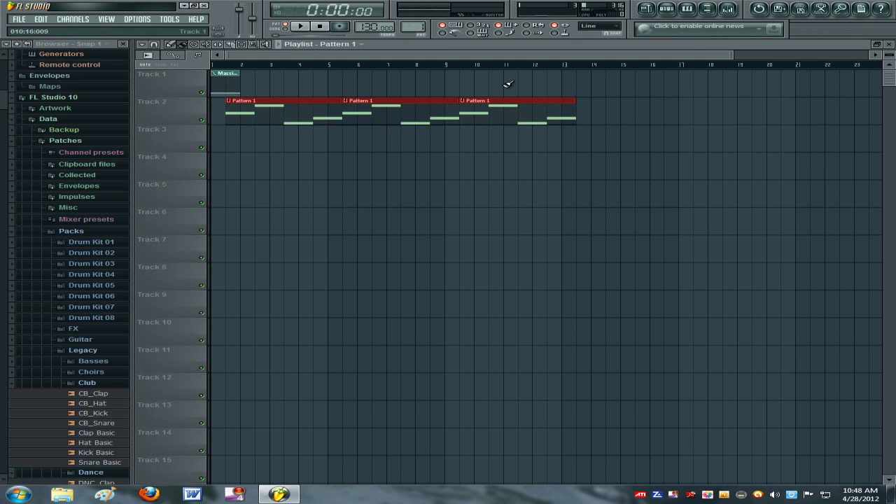
{"action": "left_click", "coordinate": [578, 108]}
{"action": "left_click", "coordinate": [700, 112]}
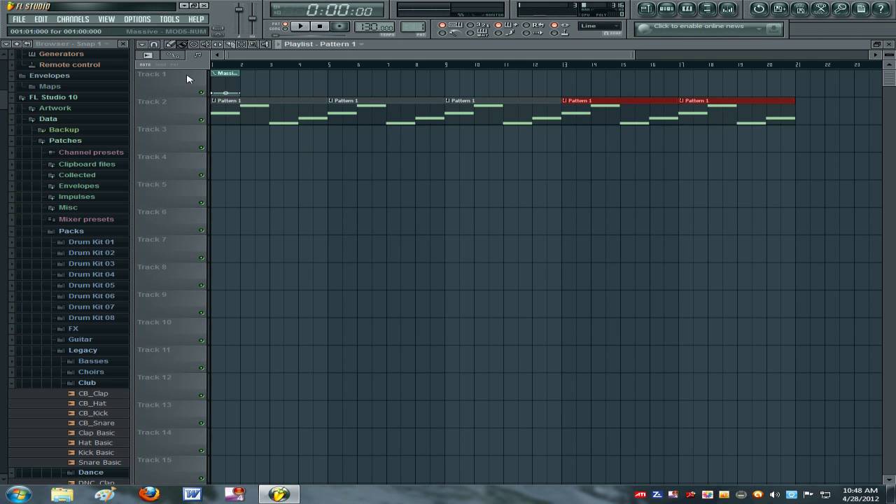
{"action": "left_click", "coordinate": [222, 72]}
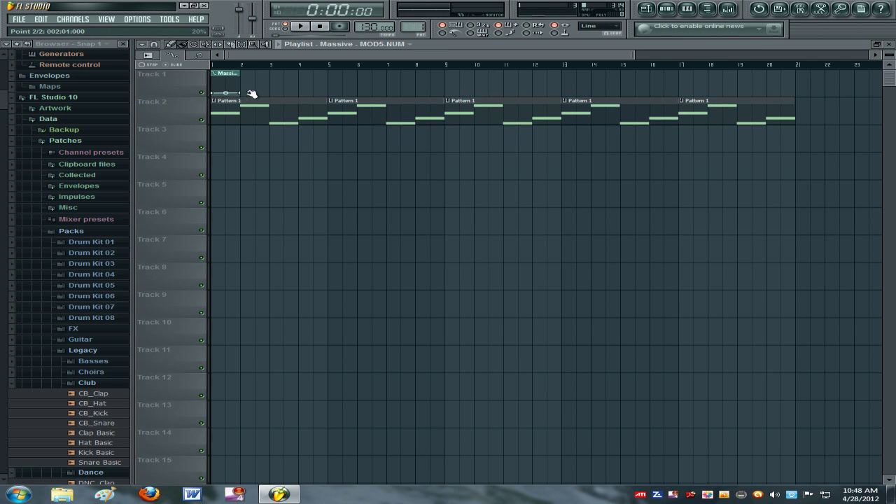
{"action": "left_click_drag", "start_coordinate": [252, 94], "coordinate": [798, 94]}
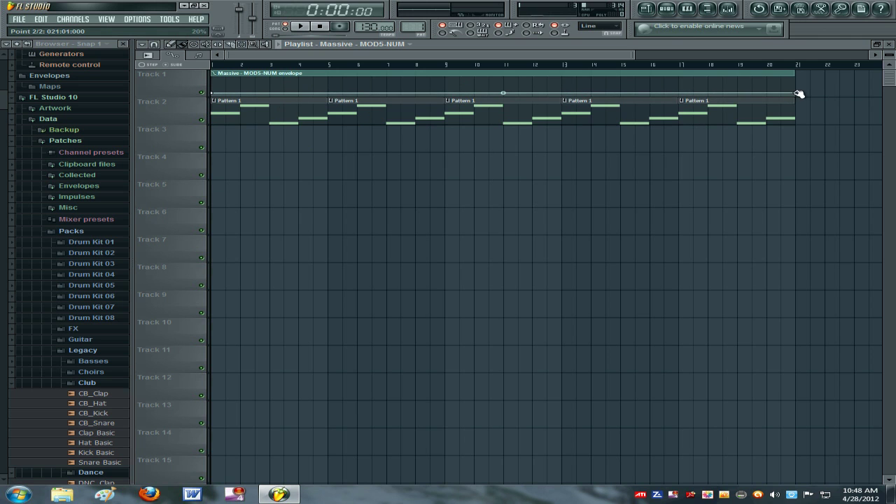
- Add a zigzag of envelope points from bar 2 past bar 16, then undo the accidental clip deletion
{"action": "right_click", "coordinate": [240, 86]}
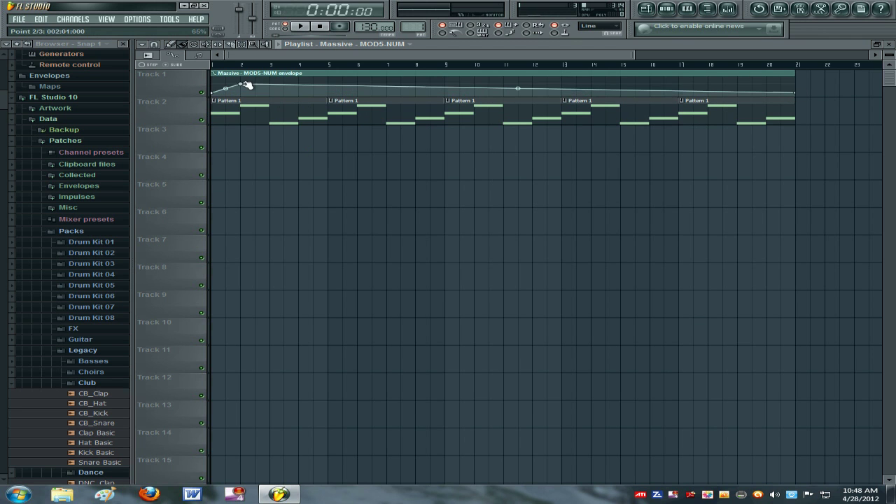
{"action": "right_click", "coordinate": [273, 93]}
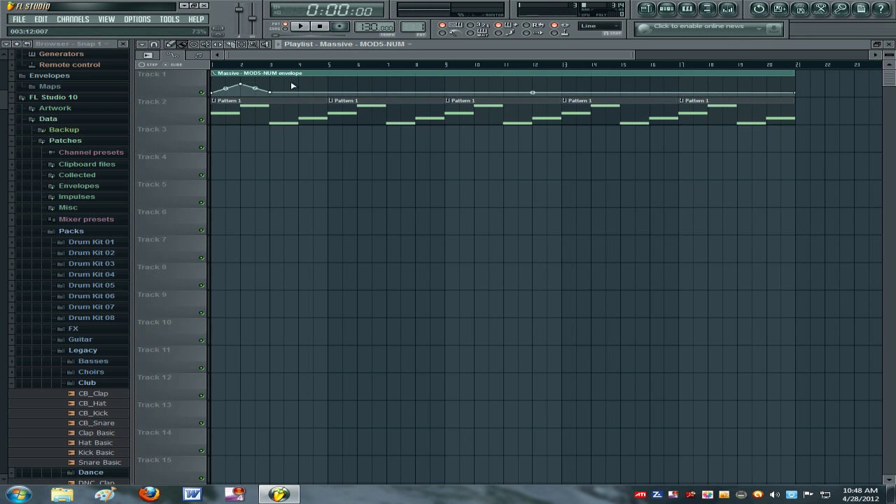
{"action": "right_click", "coordinate": [284, 87]}
{"action": "right_click", "coordinate": [299, 83]}
{"action": "right_click", "coordinate": [328, 84]}
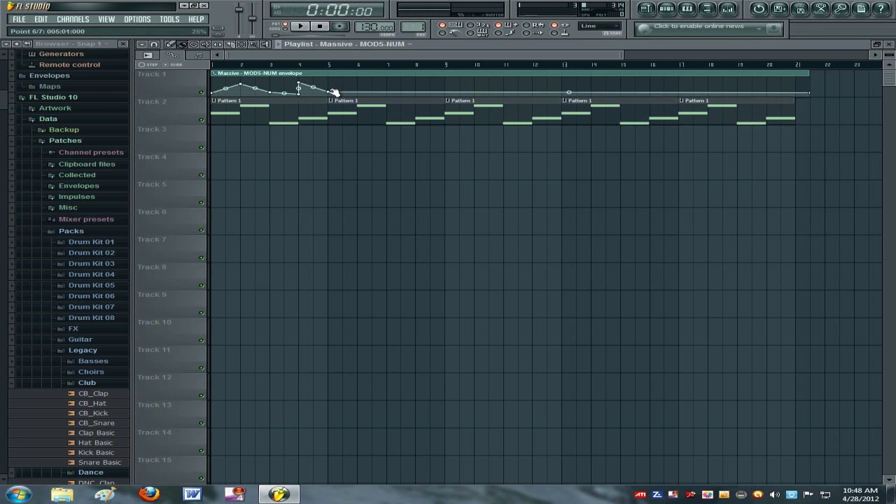
{"action": "right_click", "coordinate": [358, 91]}
{"action": "right_click", "coordinate": [372, 92]}
{"action": "right_click", "coordinate": [386, 92]}
{"action": "right_click", "coordinate": [408, 87]}
{"action": "right_click", "coordinate": [429, 81]}
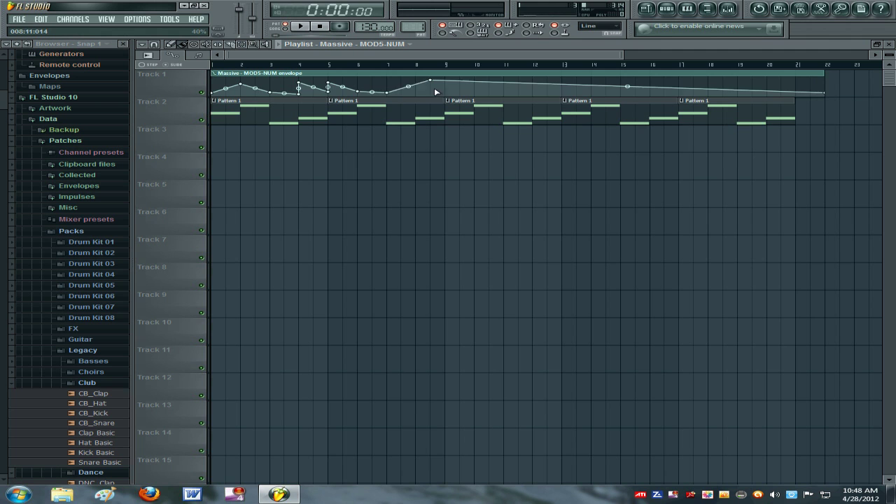
{"action": "right_click", "coordinate": [444, 86]}
{"action": "right_click", "coordinate": [459, 92]}
{"action": "right_click", "coordinate": [474, 87]}
{"action": "right_click", "coordinate": [489, 81]}
{"action": "right_click", "coordinate": [496, 86]}
{"action": "right_click", "coordinate": [503, 91]}
{"action": "right_click", "coordinate": [510, 87]}
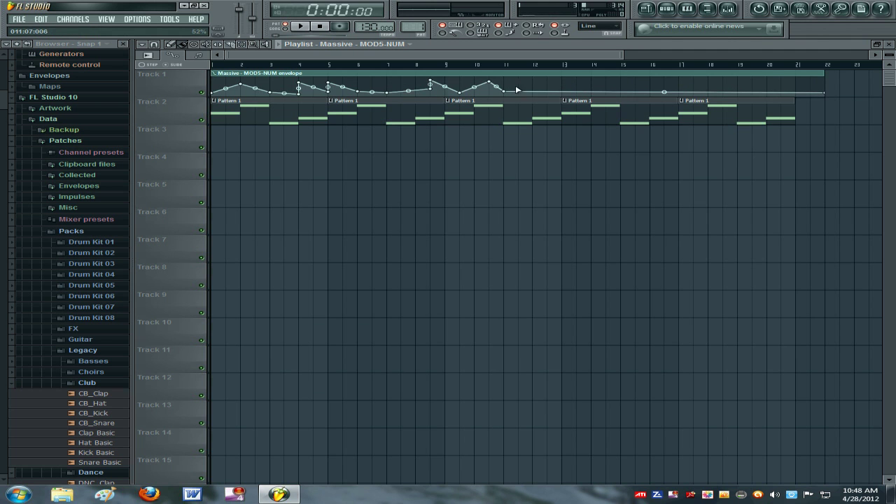
{"action": "right_click", "coordinate": [518, 83]}
{"action": "right_click", "coordinate": [525, 89]}
{"action": "right_click", "coordinate": [532, 91]}
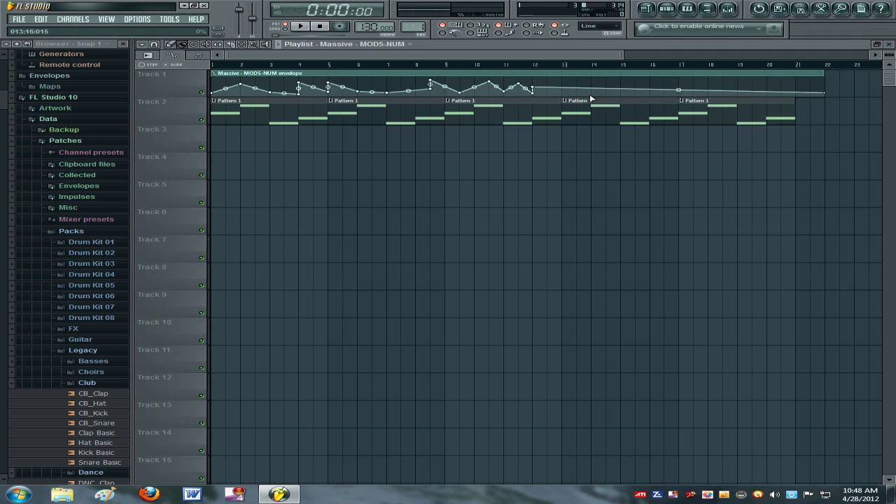
{"action": "right_click", "coordinate": [561, 90]}
{"action": "right_click", "coordinate": [591, 93]}
{"action": "right_click", "coordinate": [597, 90]}
{"action": "right_click", "coordinate": [605, 85]}
{"action": "right_click", "coordinate": [620, 90]}
{"action": "right_click", "coordinate": [634, 96]}
{"action": "right_click", "coordinate": [650, 91]}
{"action": "right_click", "coordinate": [663, 88]}
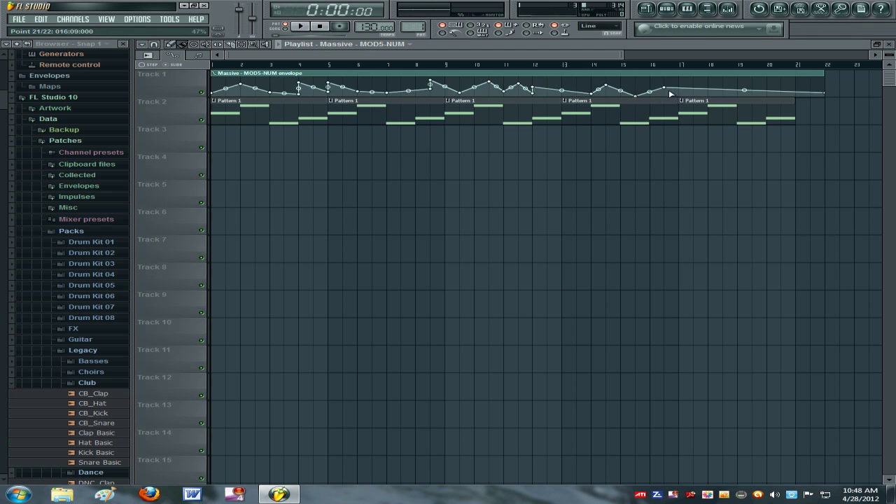
{"action": "right_click", "coordinate": [678, 95]}
{"action": "right_click", "coordinate": [728, 91]}
{"action": "right_click", "coordinate": [700, 98]}
{"action": "right_click", "coordinate": [750, 81]}
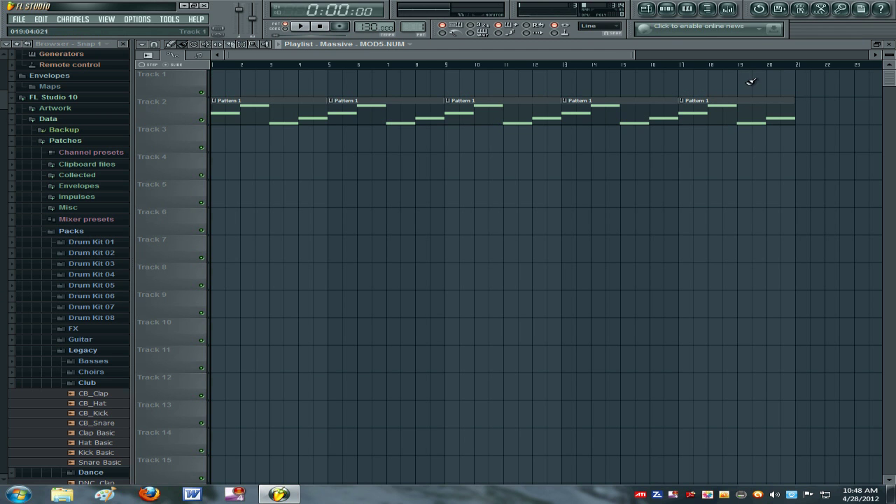
{"action": "left_click", "coordinate": [44, 19]}
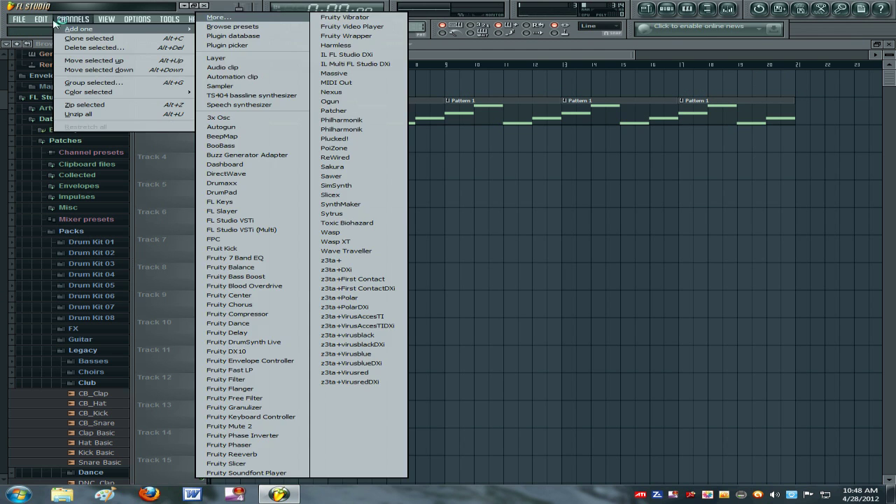
{"action": "left_click", "coordinate": [70, 26]}
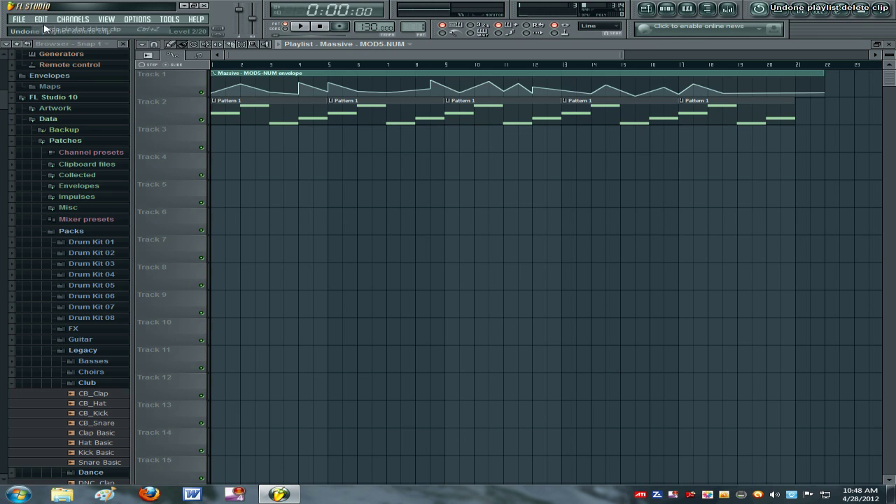
- With the song playing, drag envelope points later, moving the bar-13 point to bar 15
{"action": "left_click", "coordinate": [297, 30]}
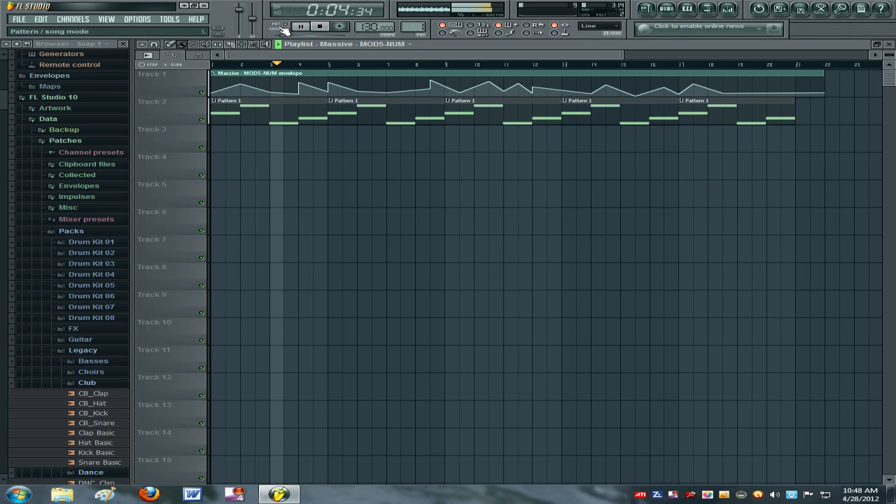
{"action": "mouse_move", "coordinate": [290, 92]}
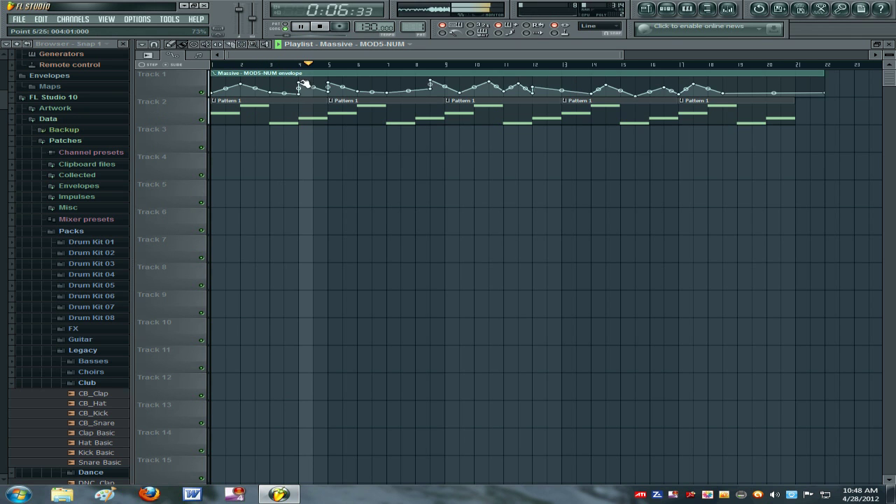
{"action": "left_click_drag", "start_coordinate": [301, 85], "coordinate": [357, 90]}
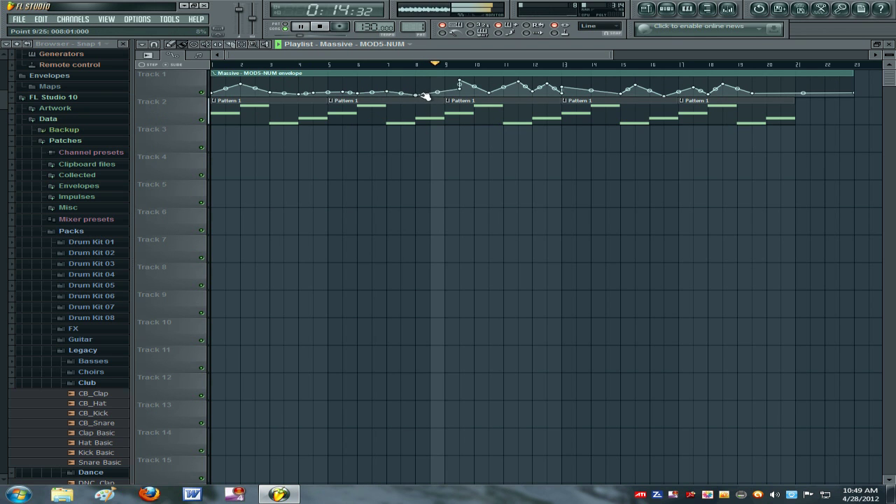
{"action": "left_click_drag", "start_coordinate": [460, 87], "coordinate": [539, 95]}
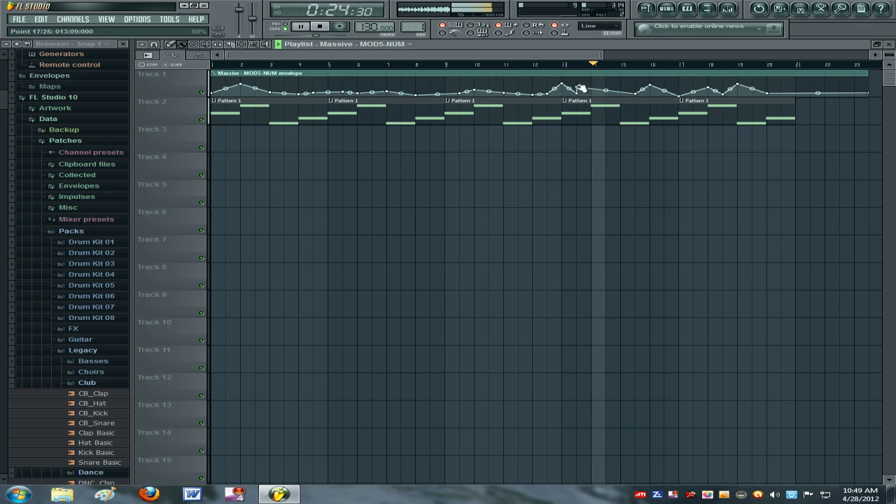
{"action": "left_click_drag", "start_coordinate": [576, 92], "coordinate": [619, 92]}
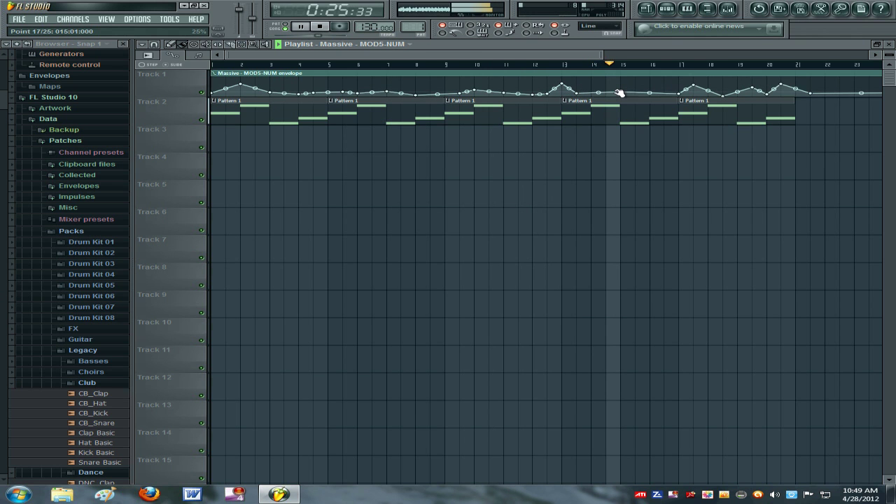
- Transpose Pattern 1's bass notes an octave down and back to A4, C5, F4, auditioning each
{"action": "double_click", "coordinate": [703, 104]}
{"action": "key", "text": "super"}
{"action": "key", "text": "super"}
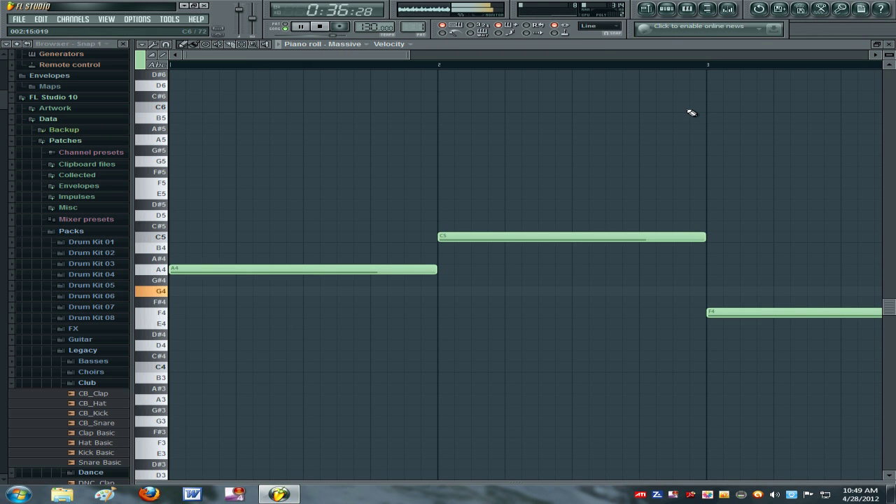
{"action": "key", "text": "ctrl+Down"}
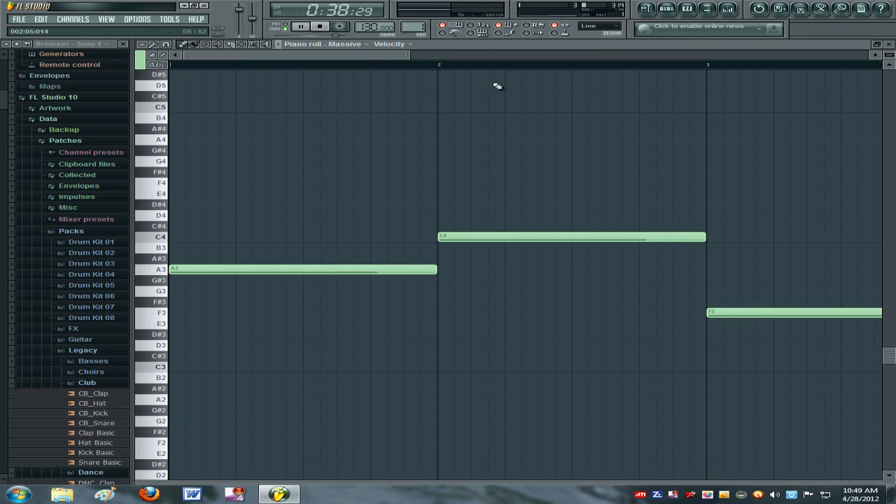
{"action": "left_click", "coordinate": [319, 26]}
{"action": "left_click", "coordinate": [299, 27]}
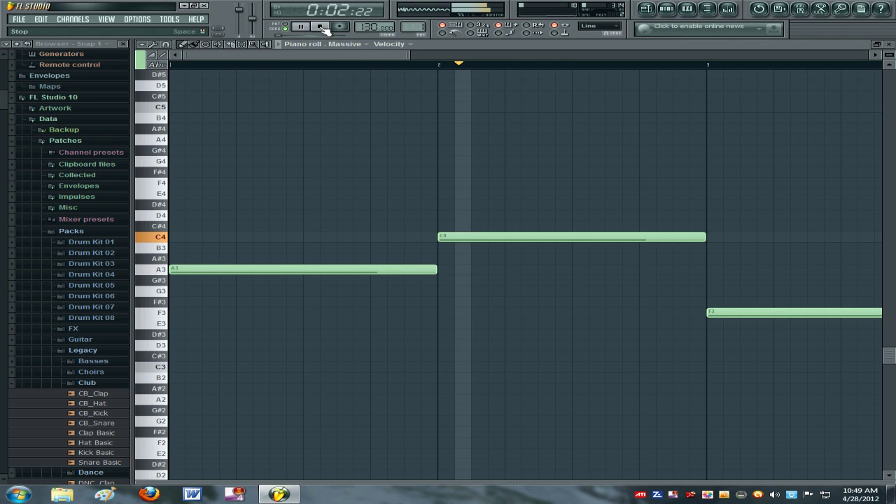
{"action": "key", "text": "ctrl+Up"}
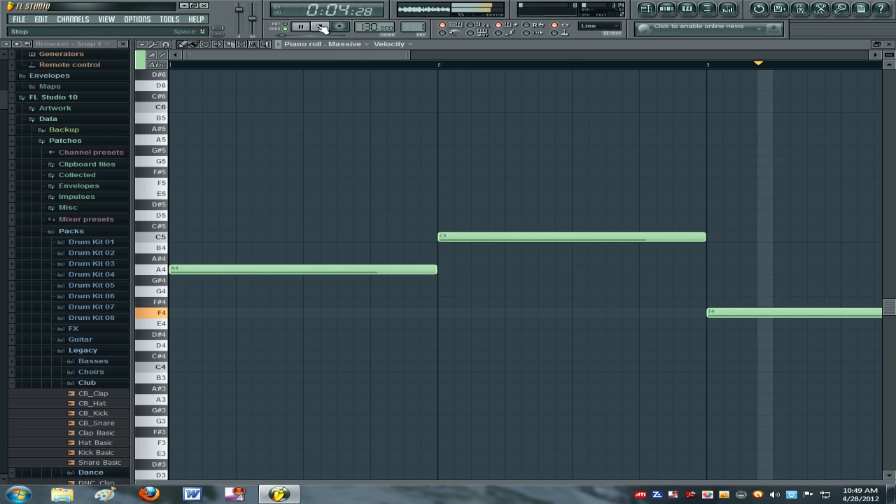
{"action": "left_click", "coordinate": [322, 26]}
{"action": "key", "text": "F6"}
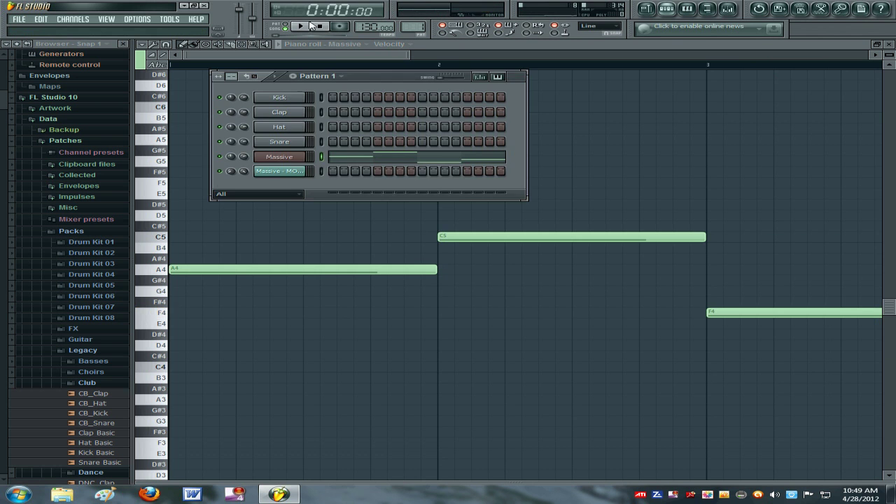
- Bring up the Massive plugin window, reposition it lower-left, then return to the playlist
{"action": "left_click", "coordinate": [280, 157]}
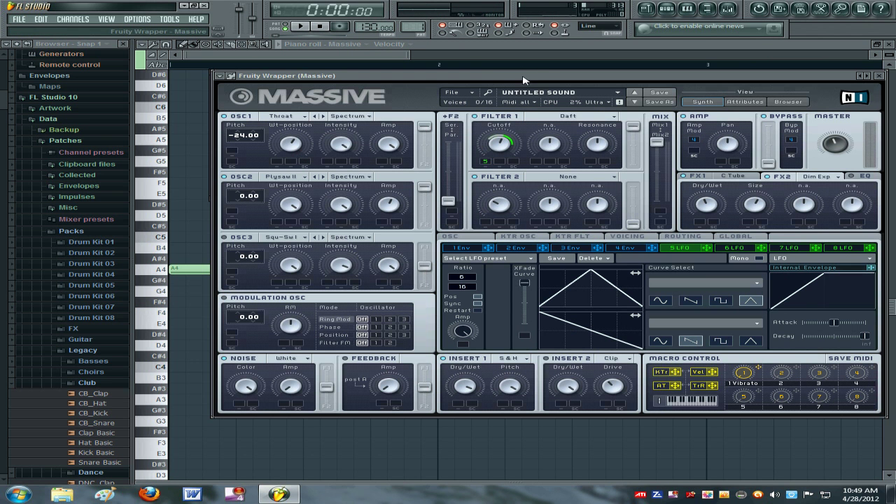
{"action": "left_click_drag", "start_coordinate": [540, 74], "coordinate": [482, 71]}
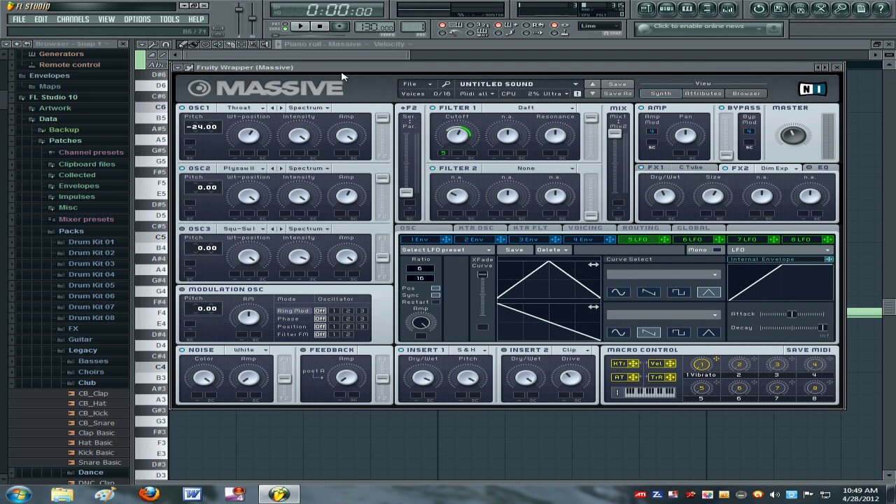
{"action": "left_click_drag", "start_coordinate": [343, 77], "coordinate": [351, 151]}
{"action": "key", "text": "F6"}
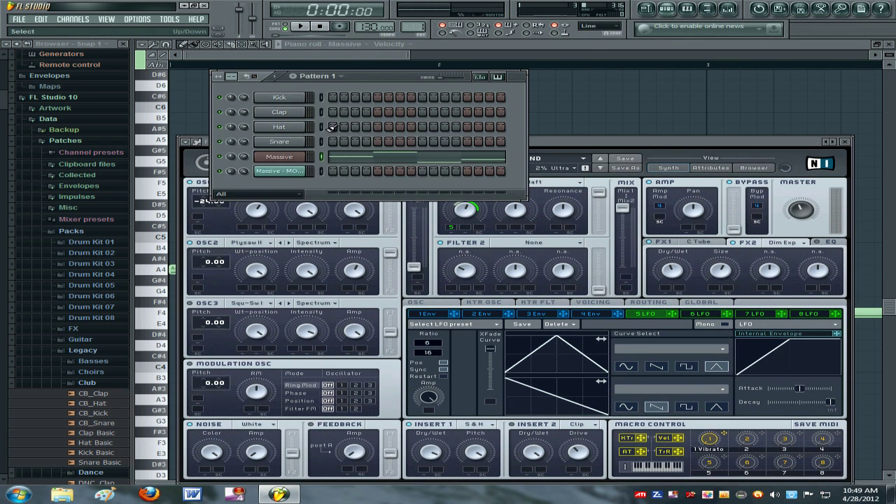
{"action": "key", "text": "F5"}
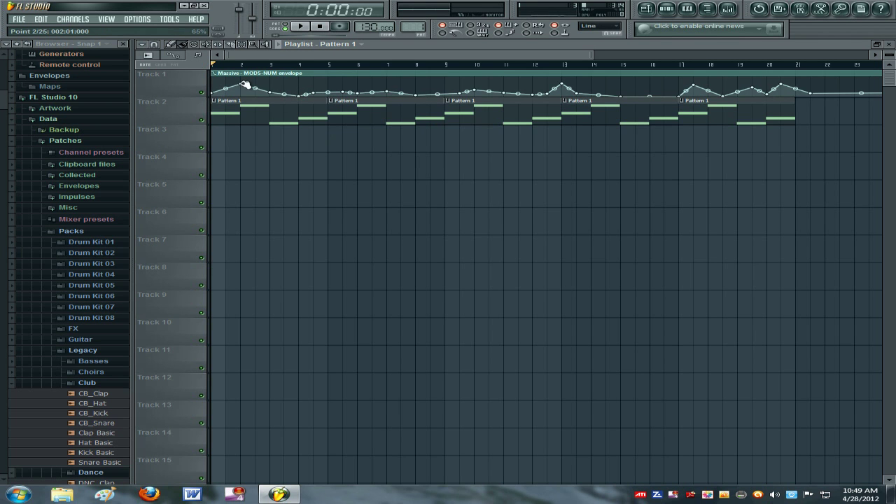
- Lower envelope point 2, raise point 4, lower the bar-5 point, and play the song
{"action": "left_click_drag", "start_coordinate": [242, 85], "coordinate": [245, 96]}
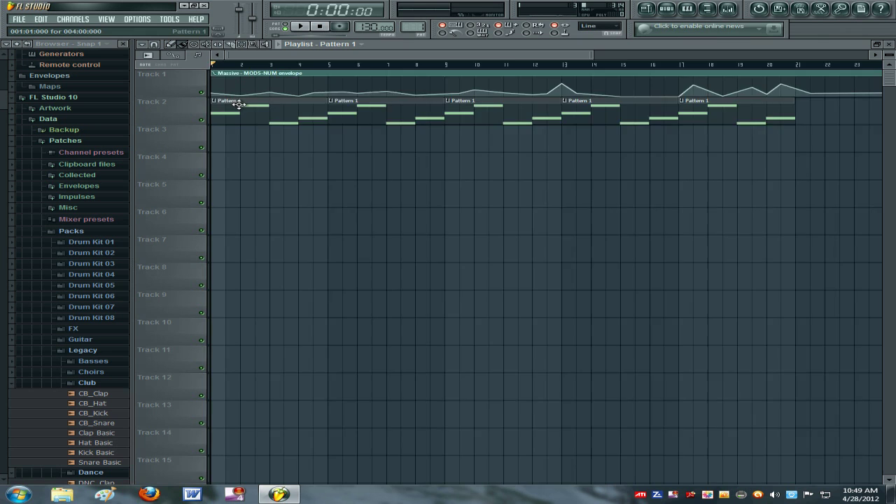
{"action": "scroll", "coordinate": [297, 55], "scroll_direction": "up", "scroll_amount": 3}
{"action": "scroll", "coordinate": [297, 55], "scroll_direction": "up", "scroll_amount": 4}
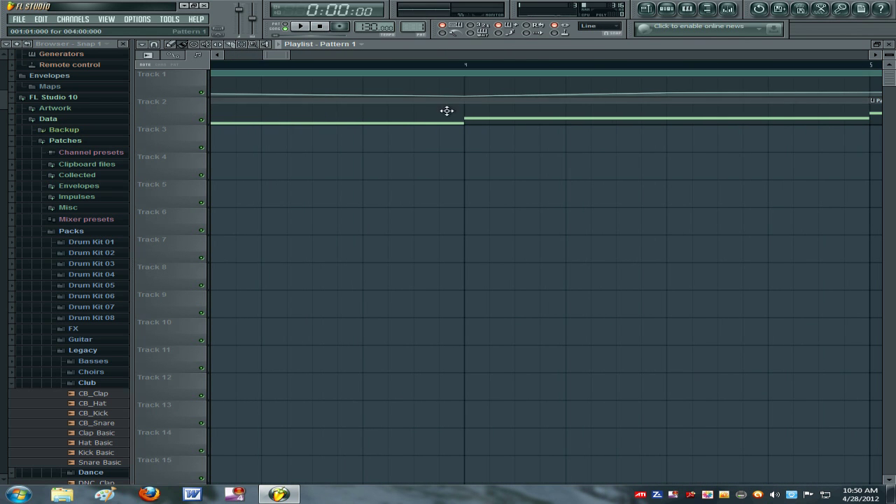
{"action": "mouse_move", "coordinate": [465, 95]}
{"action": "left_mouse_down"}
{"action": "mouse_move", "coordinate": [464, 81]}
{"action": "mouse_move", "coordinate": [467, 92]}
{"action": "left_mouse_up"}
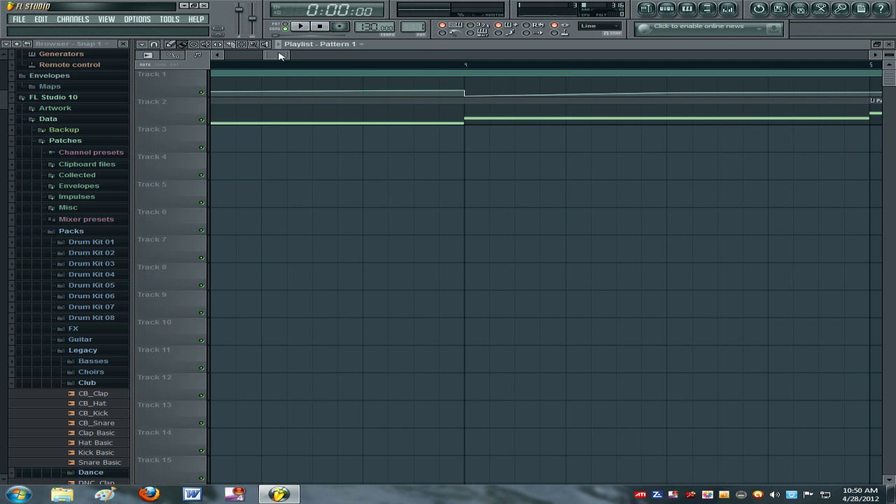
{"action": "left_click_drag", "start_coordinate": [280, 55], "coordinate": [384, 74]}
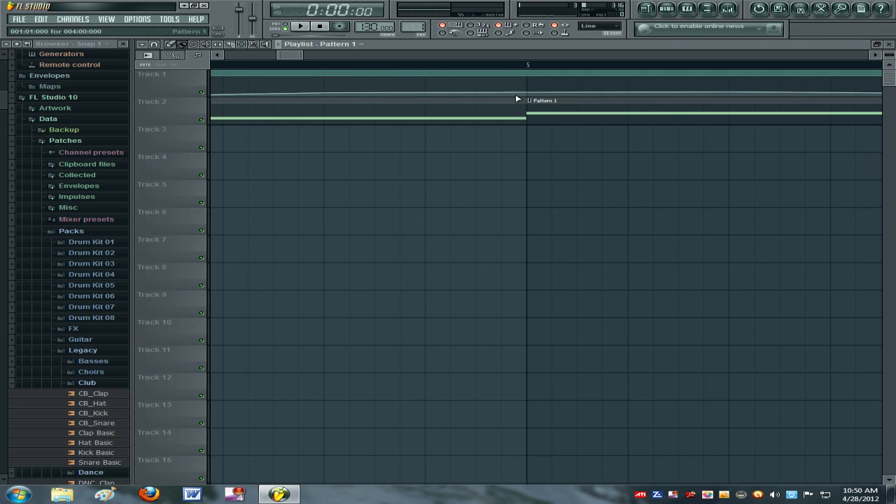
{"action": "left_click_drag", "start_coordinate": [529, 88], "coordinate": [530, 85]}
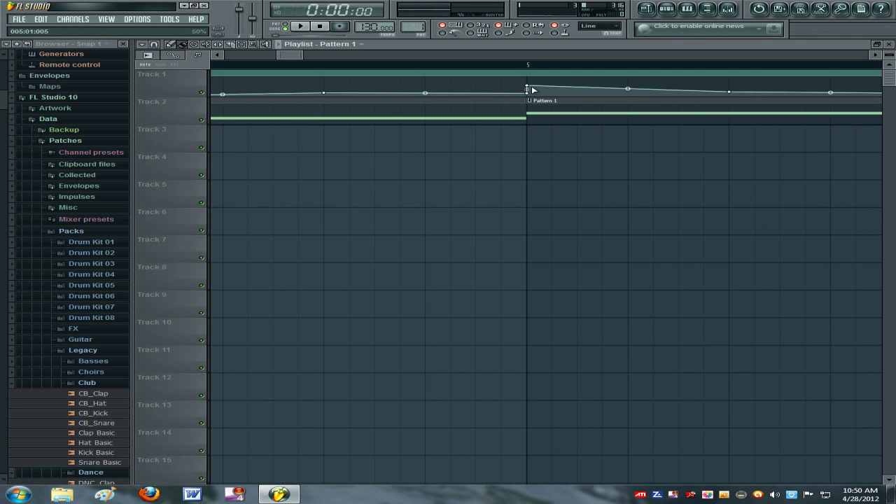
{"action": "left_click", "coordinate": [308, 28]}
{"action": "left_click_drag", "start_coordinate": [287, 59], "coordinate": [399, 128]}
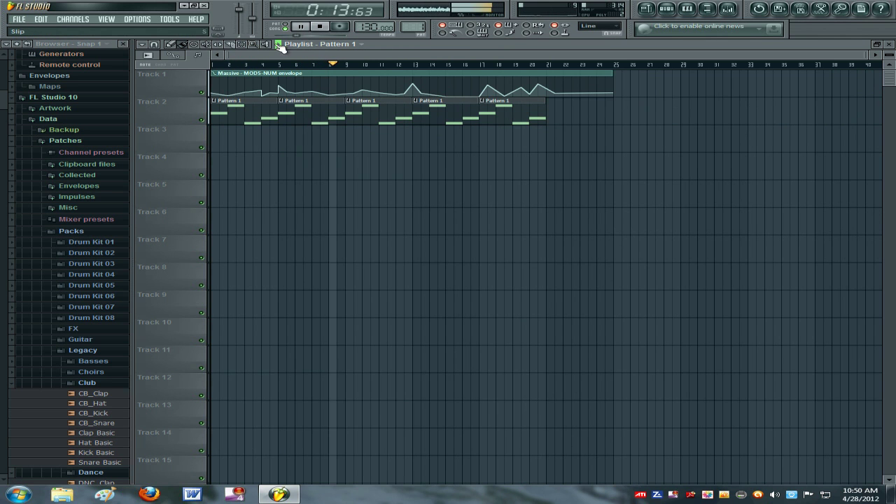
- Stop playback, bring up Massive from Pattern 1's channel rack, and show its File options
{"action": "left_click", "coordinate": [320, 27]}
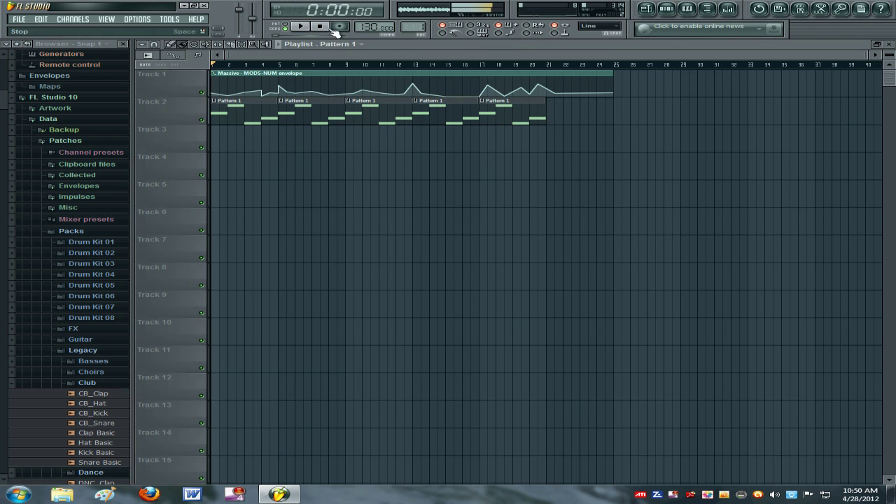
{"action": "double_click", "coordinate": [388, 100]}
{"action": "scroll", "coordinate": [382, 98], "scroll_direction": "right", "scroll_amount": 3}
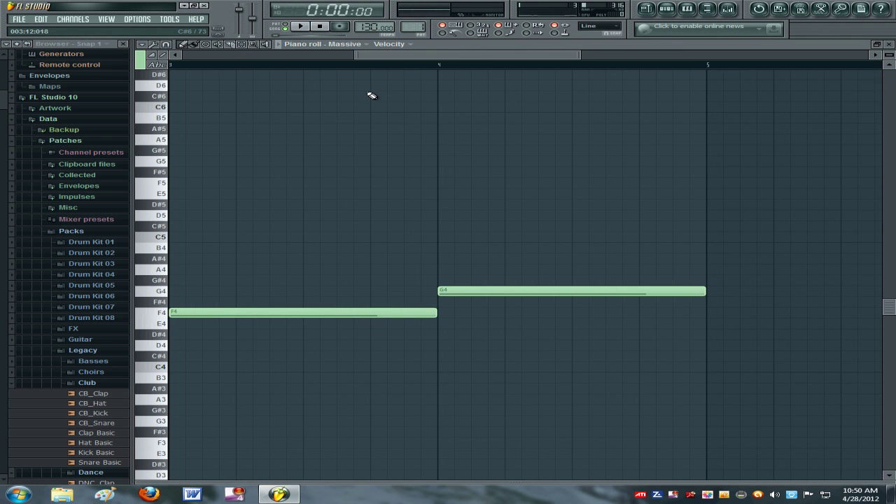
{"action": "key", "text": "F6"}
{"action": "right_click", "coordinate": [285, 157]}
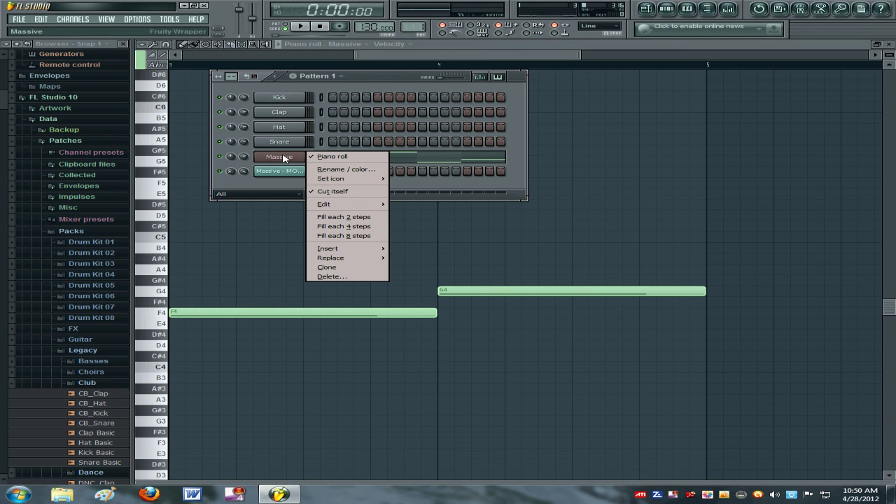
{"action": "left_click", "coordinate": [264, 162]}
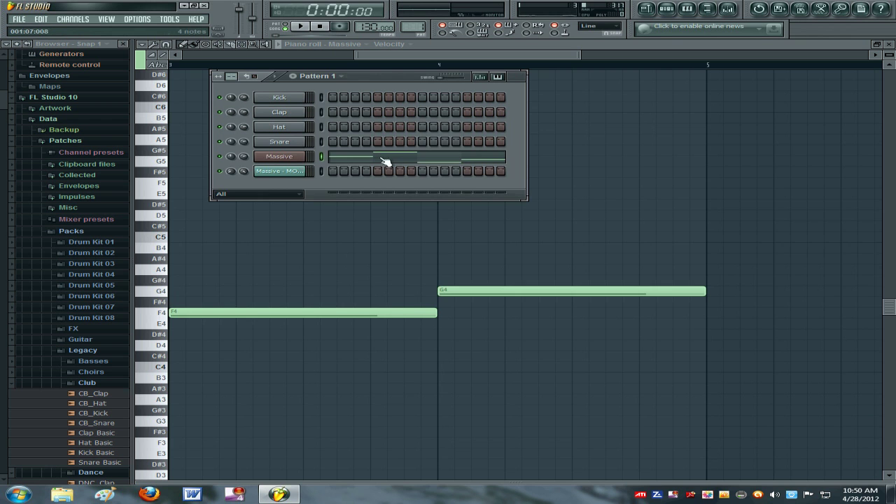
{"action": "left_click", "coordinate": [302, 163]}
{"action": "left_click", "coordinate": [420, 159]}
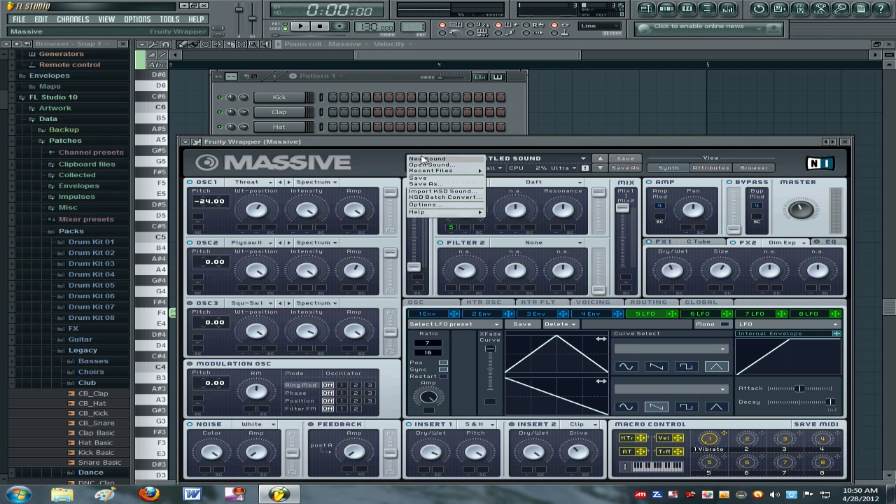
- Load the saved .nmsv bass preset into Massive and start playing the song
{"action": "left_click", "coordinate": [427, 165]}
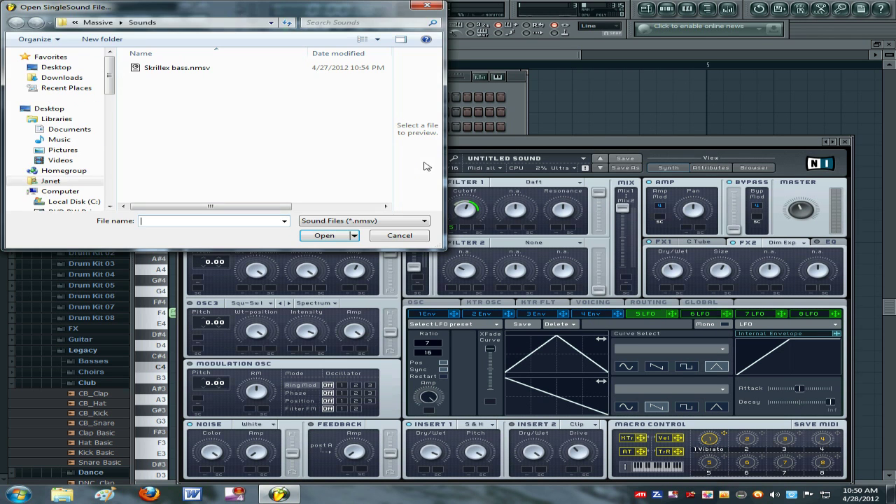
{"action": "double_click", "coordinate": [152, 68]}
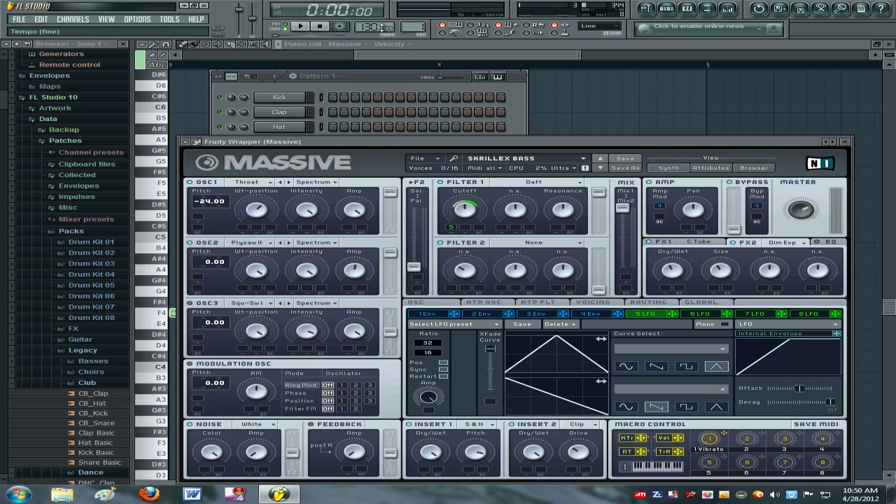
{"action": "left_click", "coordinate": [312, 27]}
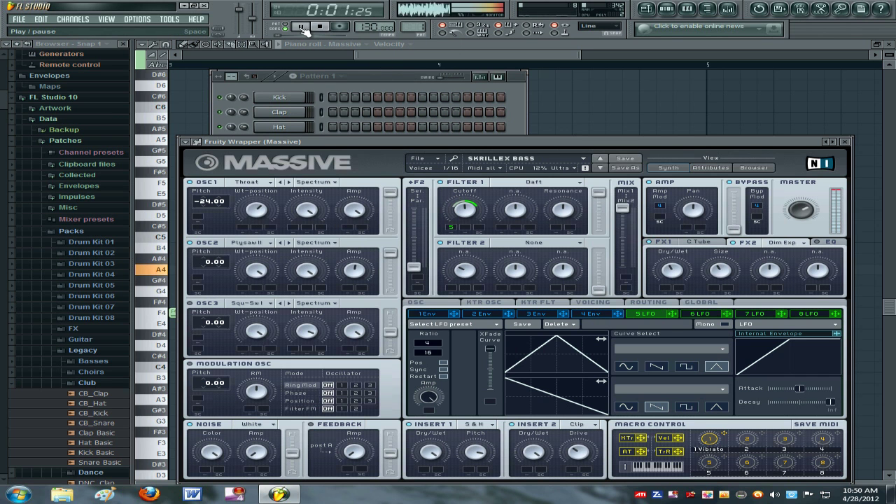
- Bring up the piano roll and channel list, then reopen the Massive synth window
{"action": "left_click", "coordinate": [410, 53]}
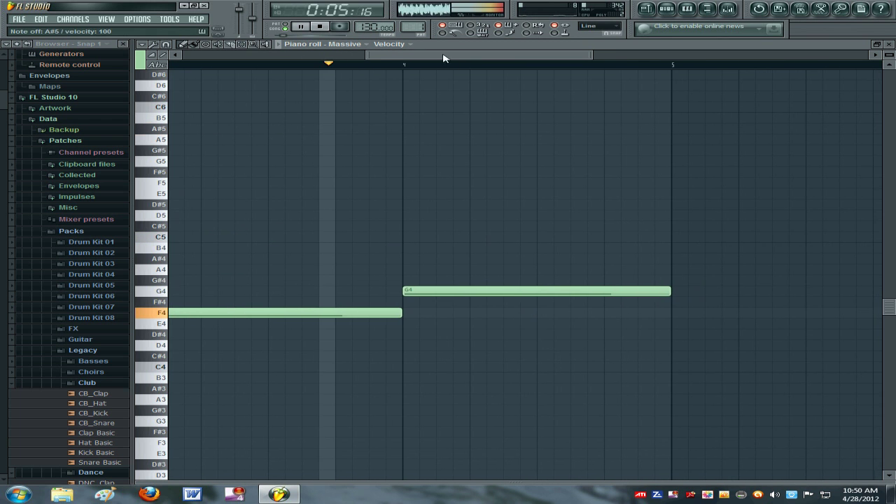
{"action": "scroll", "coordinate": [404, 100], "scroll_direction": "up", "scroll_amount": 5}
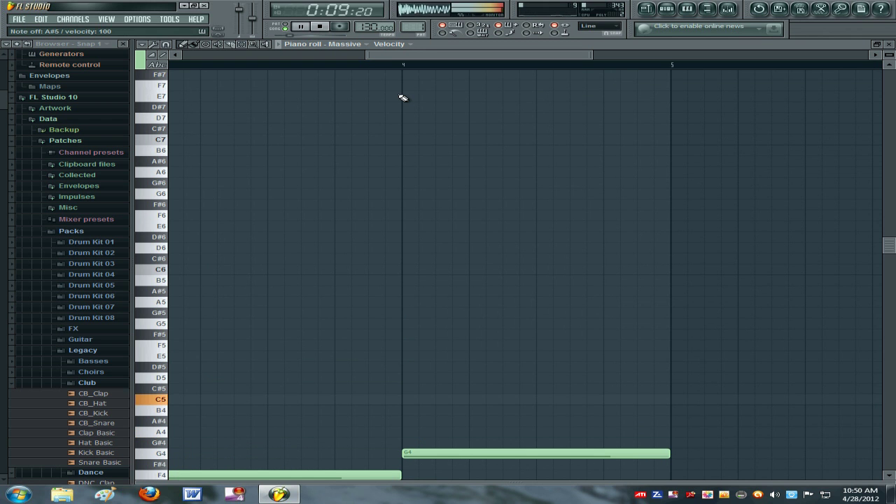
{"action": "key", "text": "F6"}
{"action": "left_click", "coordinate": [260, 160]}
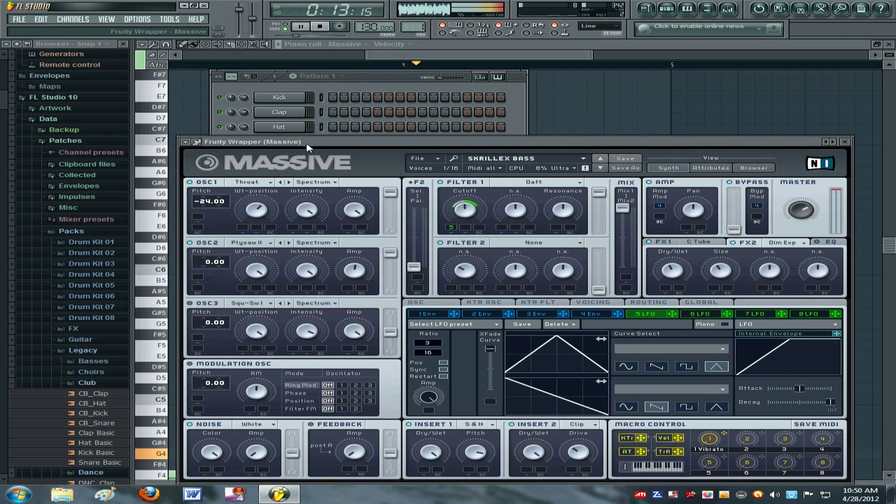
- Stop the transport and move the Fruity Wrapper (Massive) window toward the top of the screen
{"action": "left_click", "coordinate": [319, 26]}
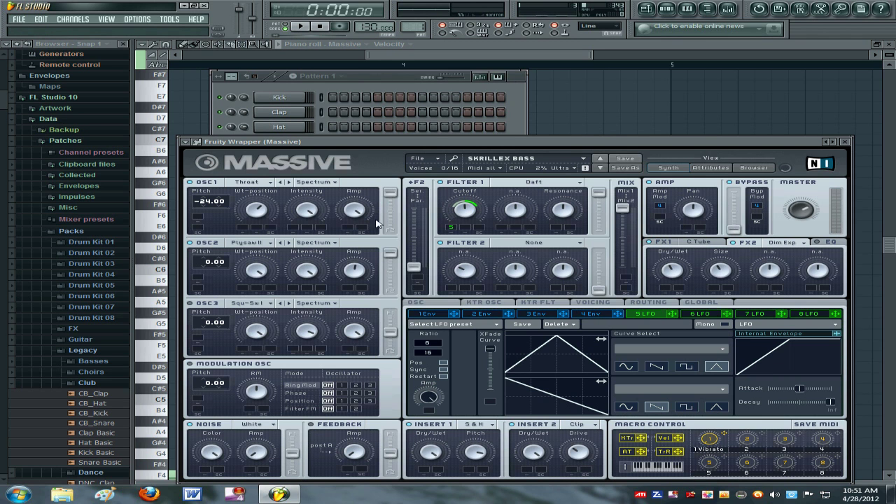
{"action": "left_click_drag", "start_coordinate": [438, 142], "coordinate": [428, 79]}
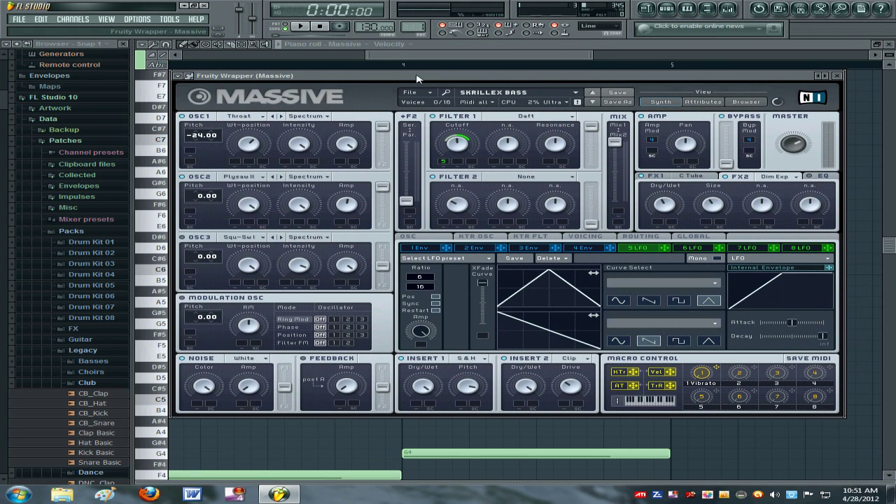